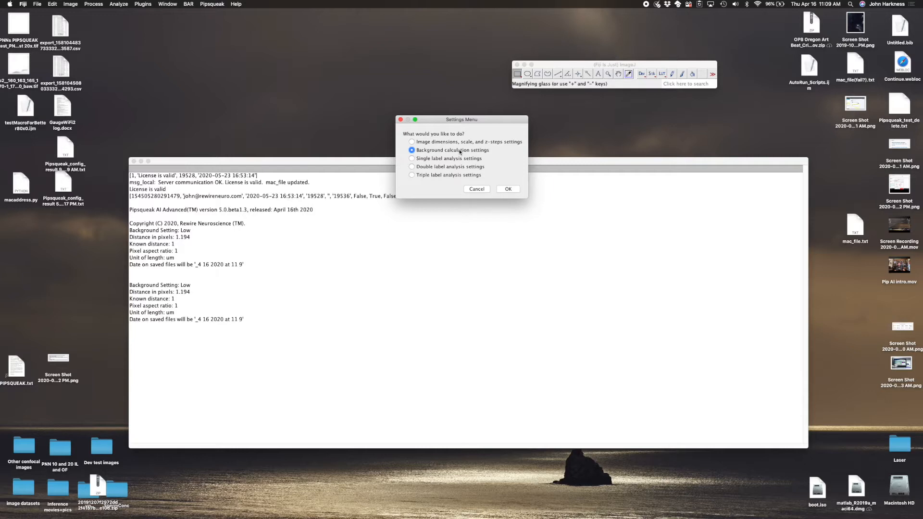
- Review the background calculation settings and the single label analysis settings, accepting both as they are
left_click(513, 191)
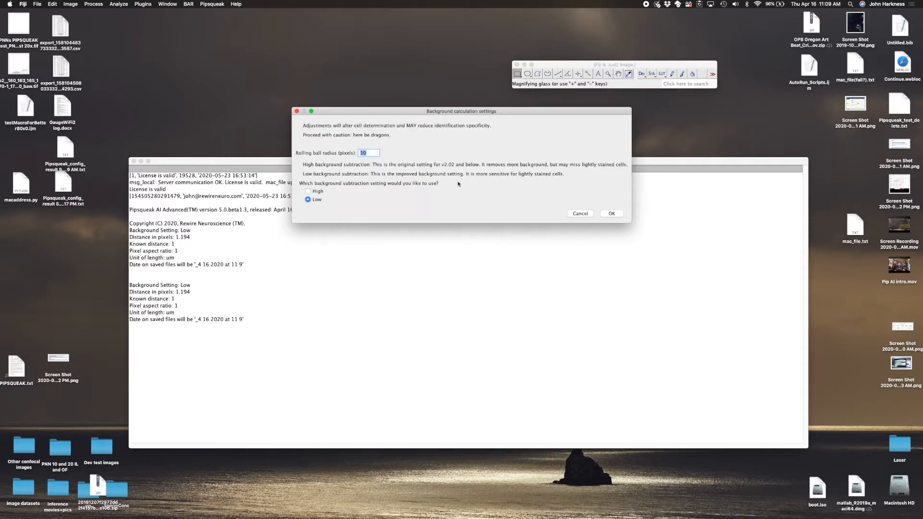
left_click(609, 215)
left_click(487, 150)
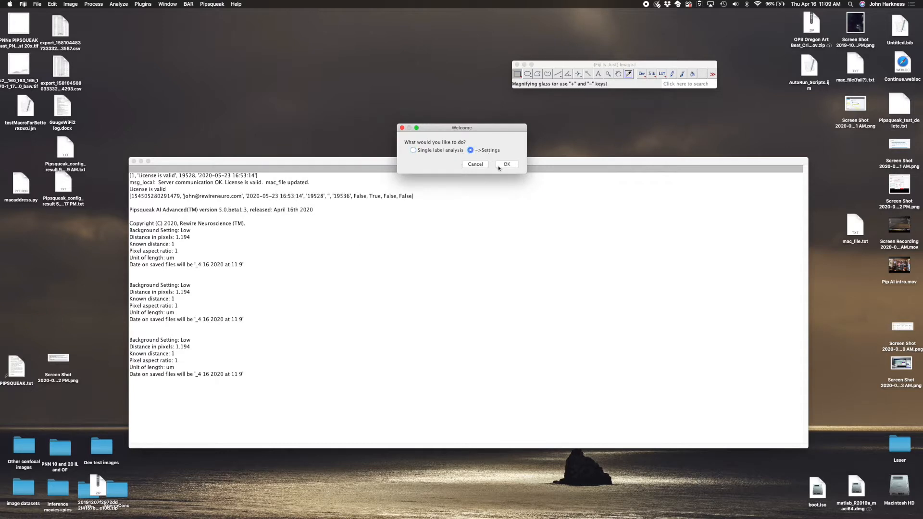
left_click(506, 165)
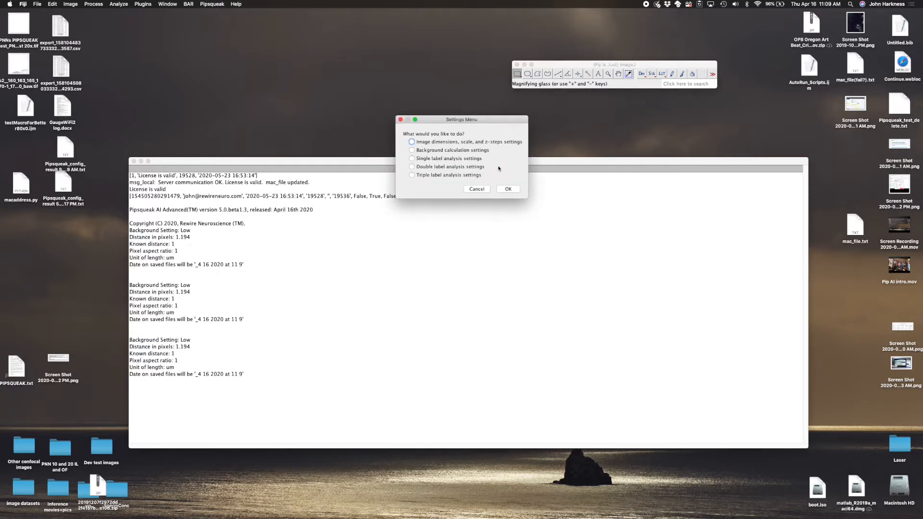
left_click(438, 160)
left_click(508, 189)
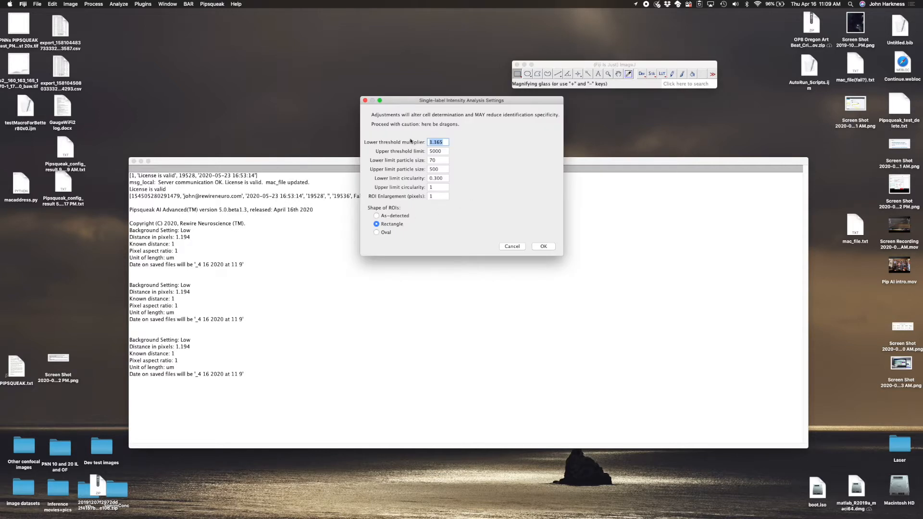
left_click(543, 246)
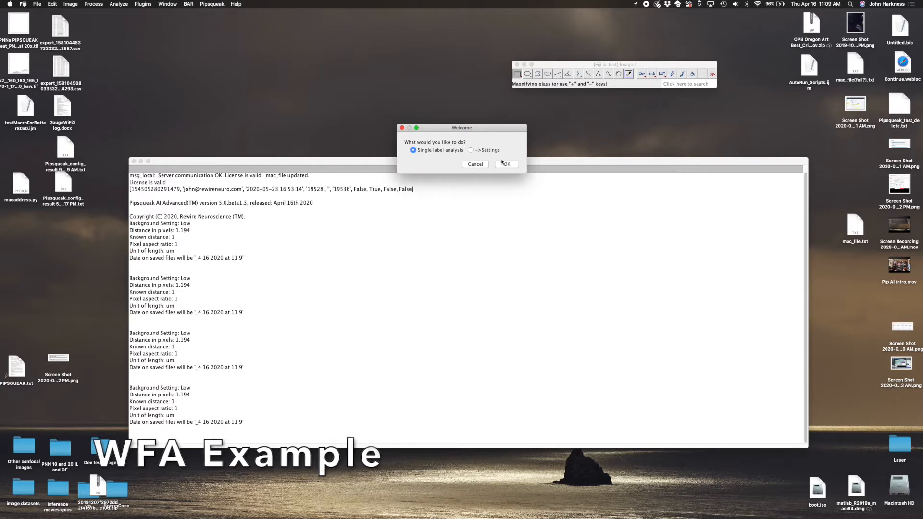
- Open ExpPrectice_Subject1_PV_WFA_ImageA_3.tif from the Dev test images folder for single label analysis and accept the default subject ID
left_click(508, 164)
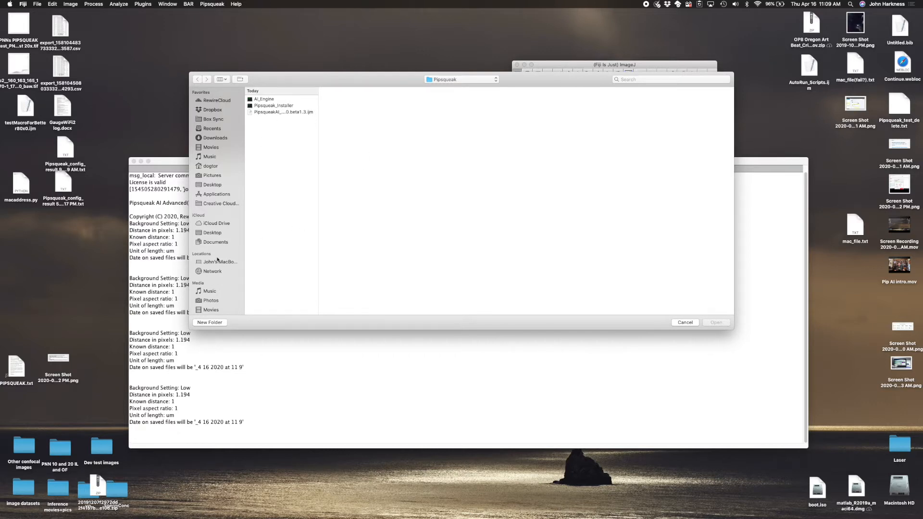
left_click(213, 185)
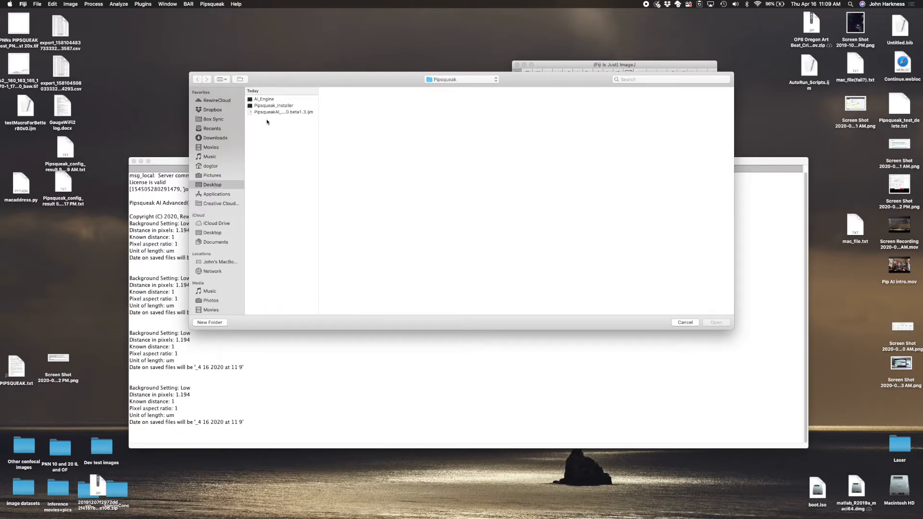
left_click(272, 98)
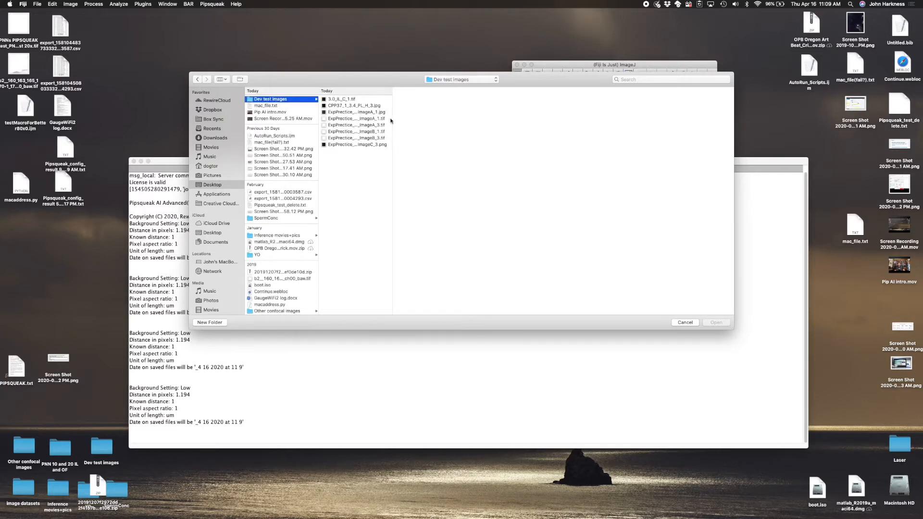
left_click(379, 126)
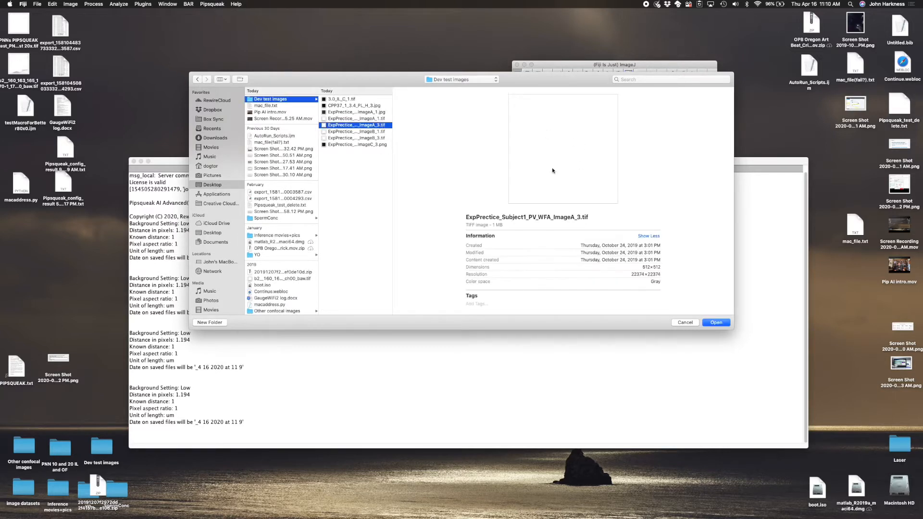
left_click(715, 322)
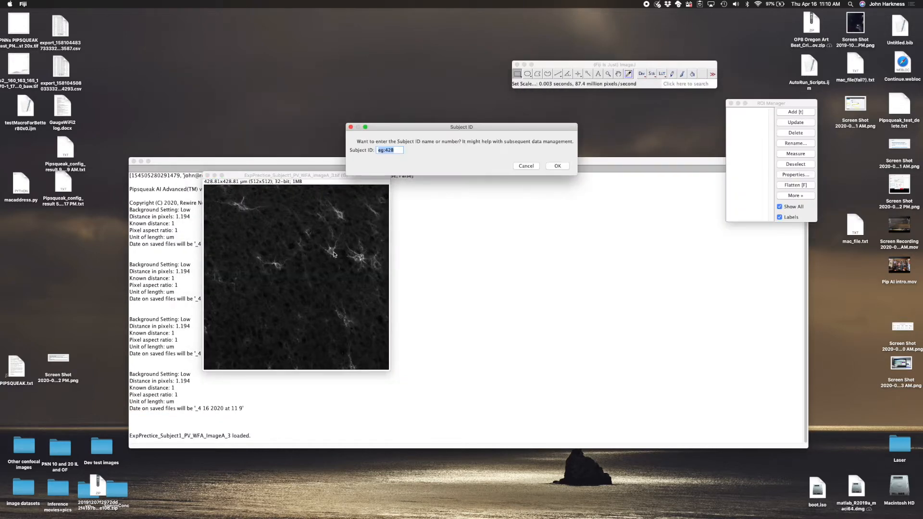
left_click_drag(419, 131, 285, 116)
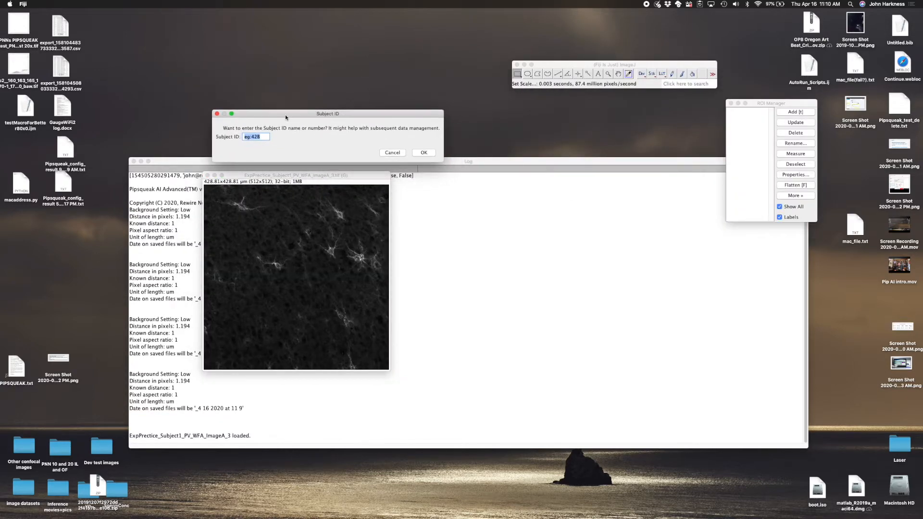
left_click(429, 154)
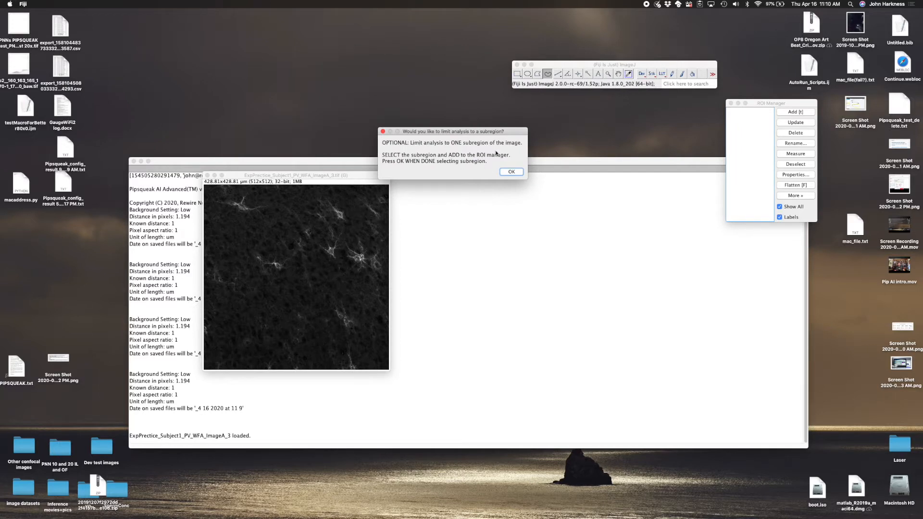
- Limit the analysis to one subregion by outlining most of the image freehand and adding the outline to the ROI Manager
left_click_drag(468, 131, 426, 126)
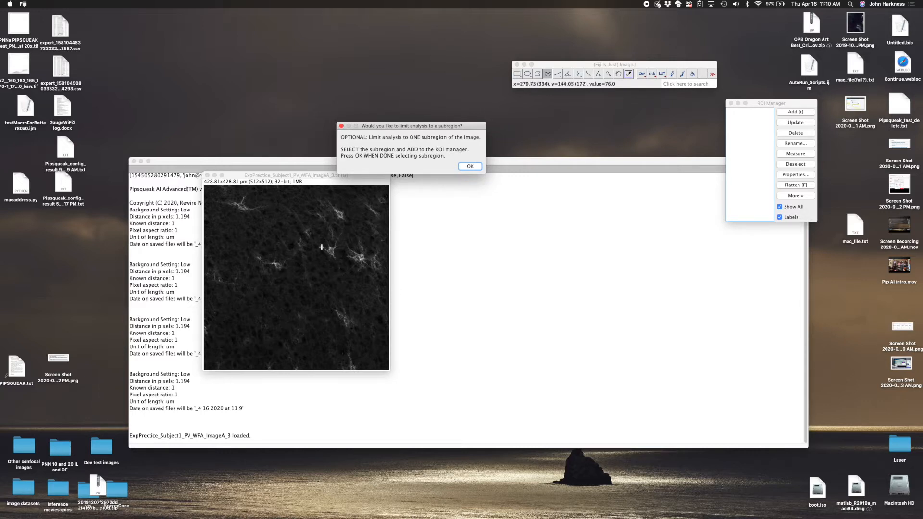
mouse_move(236, 194)
left_mouse_down()
mouse_move(358, 205)
mouse_move(384, 254)
mouse_move(382, 336)
mouse_move(218, 328)
mouse_move(208, 230)
mouse_move(237, 194)
left_mouse_up()
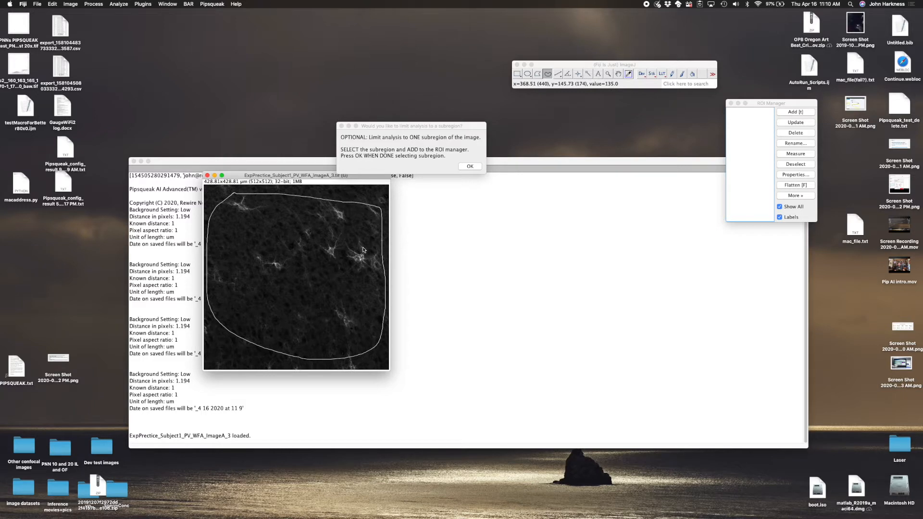
left_click_drag(785, 105, 539, 224)
left_click(548, 232)
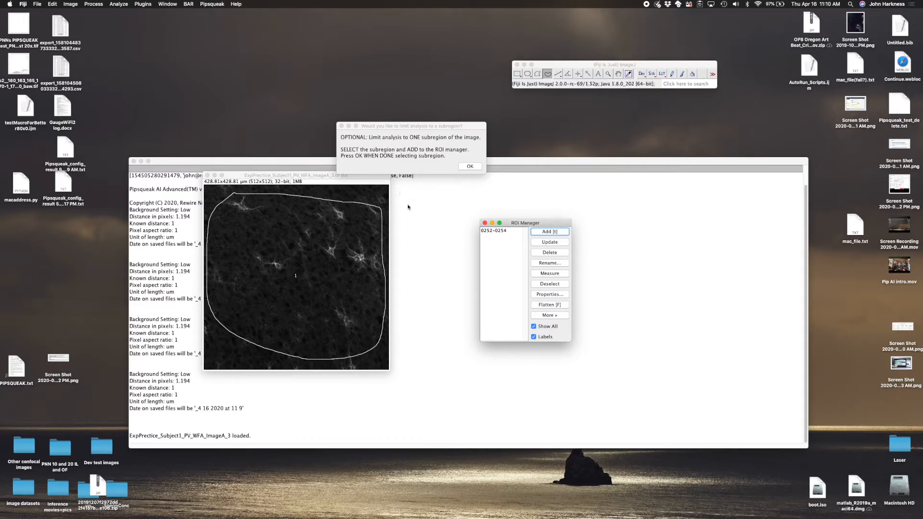
left_click(470, 165)
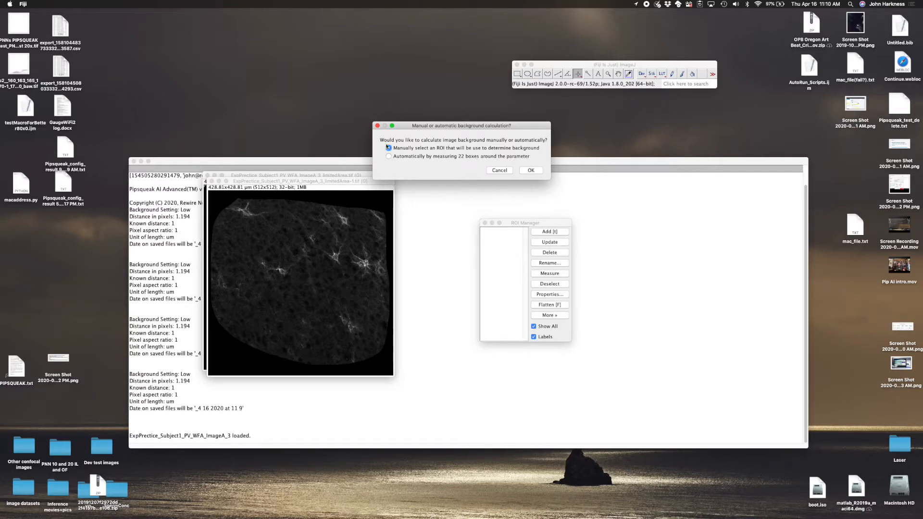
- Choose manual background calculation and add four small freehand ROIs in cell-free areas of the image as the background
left_click_drag(436, 126, 308, 128)
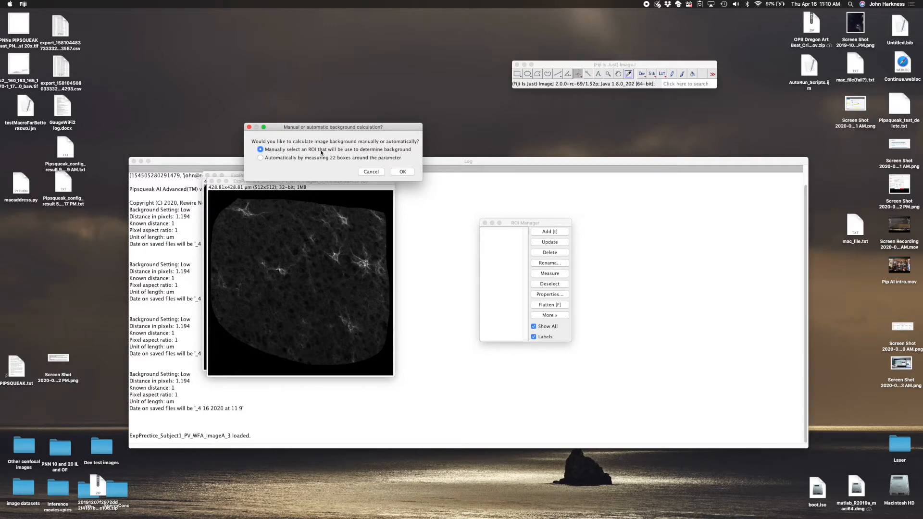
left_click(403, 171)
mouse_move(236, 230)
left_mouse_down()
mouse_move(251, 247)
mouse_move(230, 254)
mouse_move(231, 234)
left_mouse_up()
key("t")
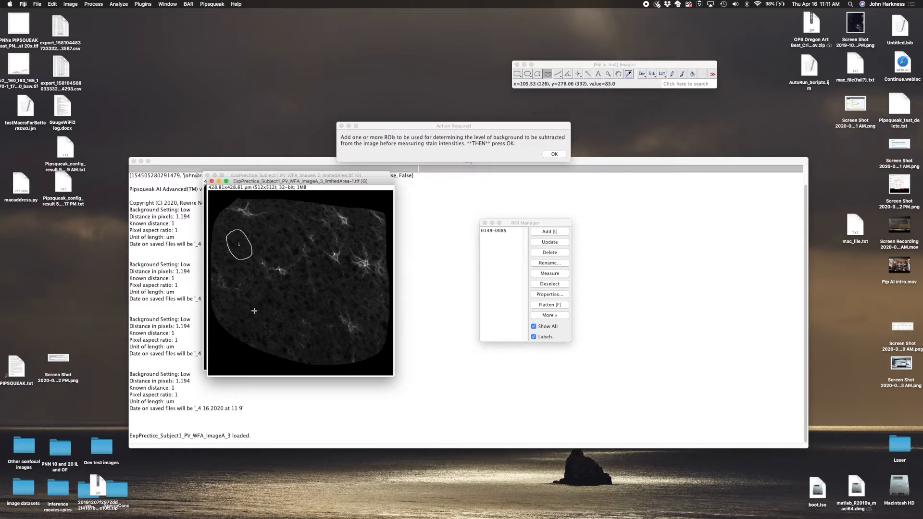
mouse_move(264, 317)
left_mouse_down()
mouse_move(242, 303)
mouse_move(258, 316)
mouse_move(284, 290)
mouse_move(302, 302)
left_mouse_up()
key("t")
key("t")
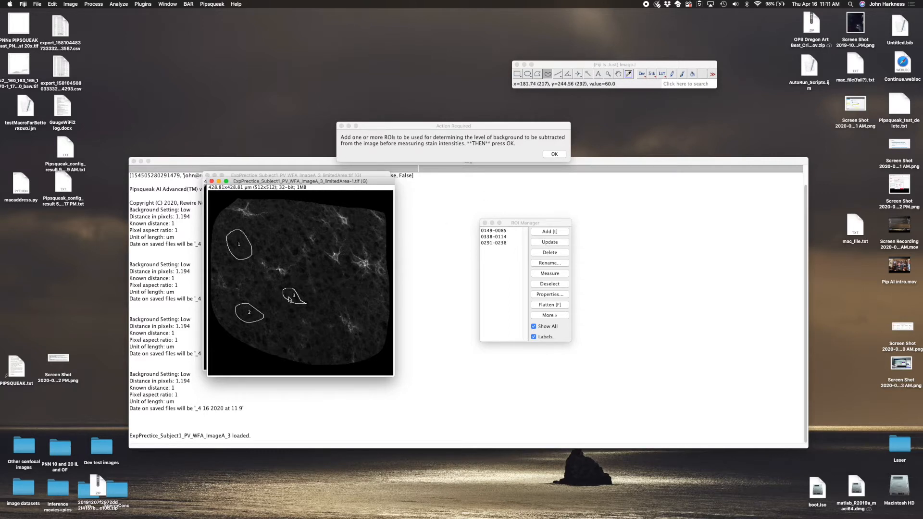
mouse_move(277, 309)
left_mouse_down()
mouse_move(260, 291)
mouse_move(278, 298)
left_mouse_up()
key("t")
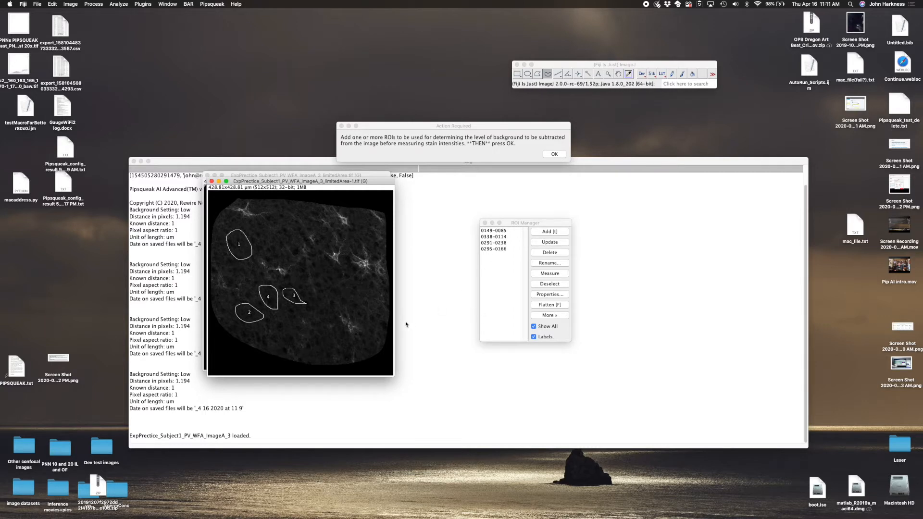
left_click(554, 230)
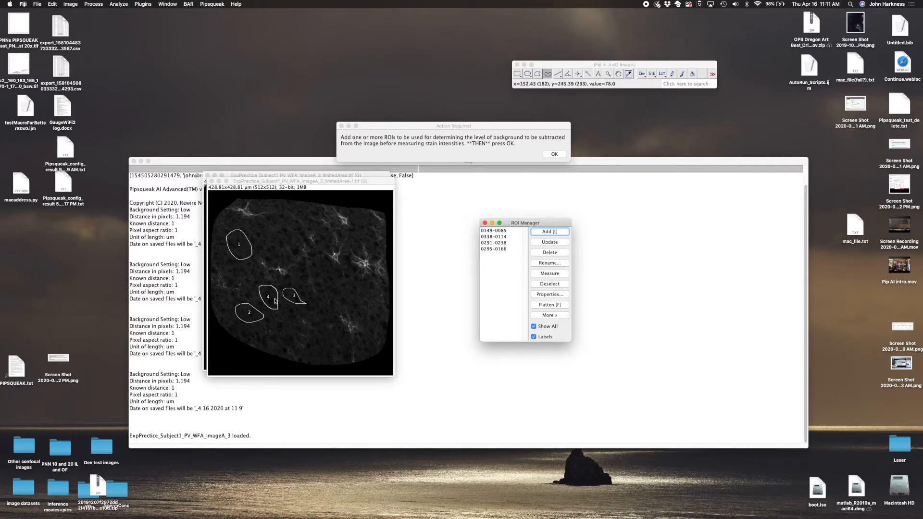
left_click(554, 153)
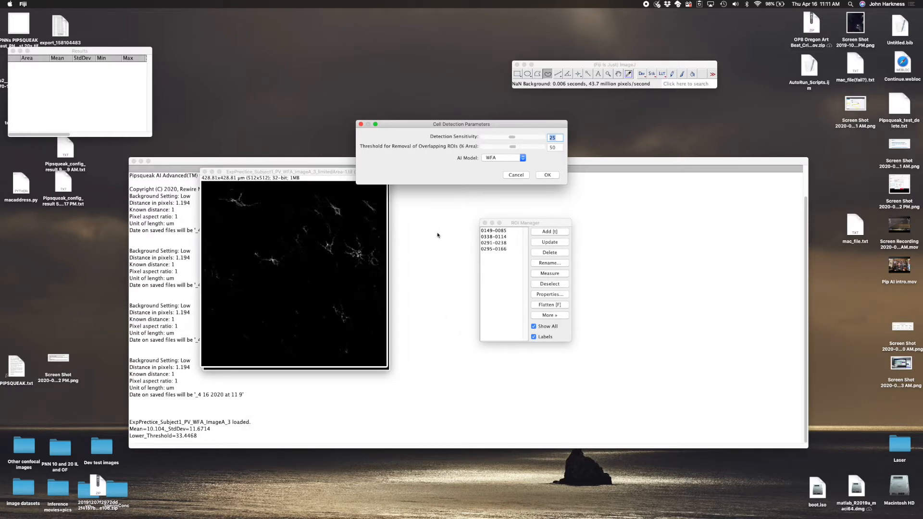
- Run cell detection with the WFA model, detection sensitivity 25 and overlapping ROI removal threshold 50
left_click_drag(435, 124, 300, 108)
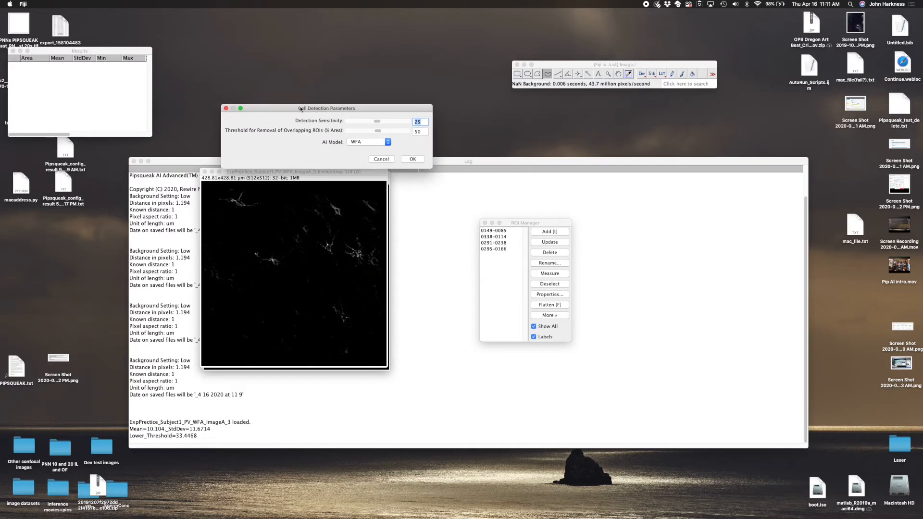
left_click(372, 142)
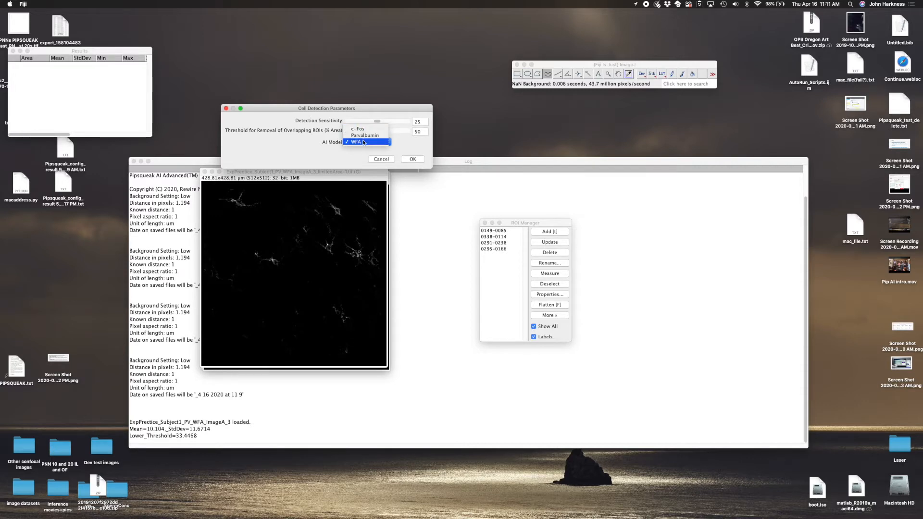
left_click(362, 143)
left_click_drag(313, 110, 485, 157)
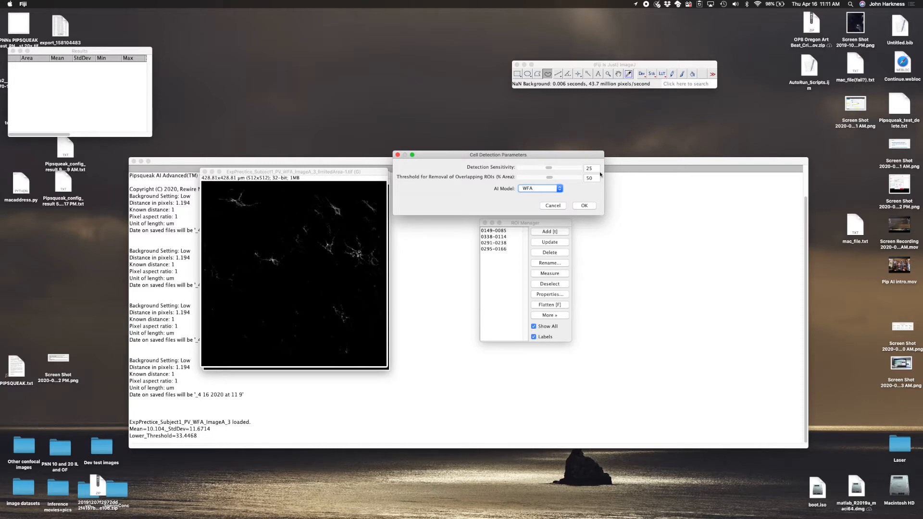
left_click(540, 188)
left_click(539, 190)
left_click(549, 168)
mouse_move(551, 168)
left_mouse_down()
mouse_move(506, 168)
mouse_move(581, 173)
mouse_move(551, 176)
left_mouse_up()
left_click(582, 205)
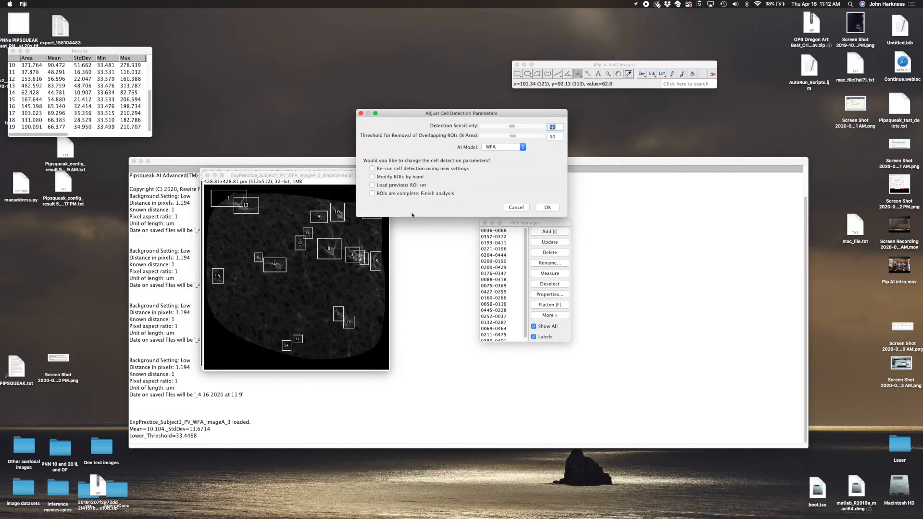
- Re-run cell detection using a detection sensitivity of 29
left_click_drag(423, 114, 288, 76)
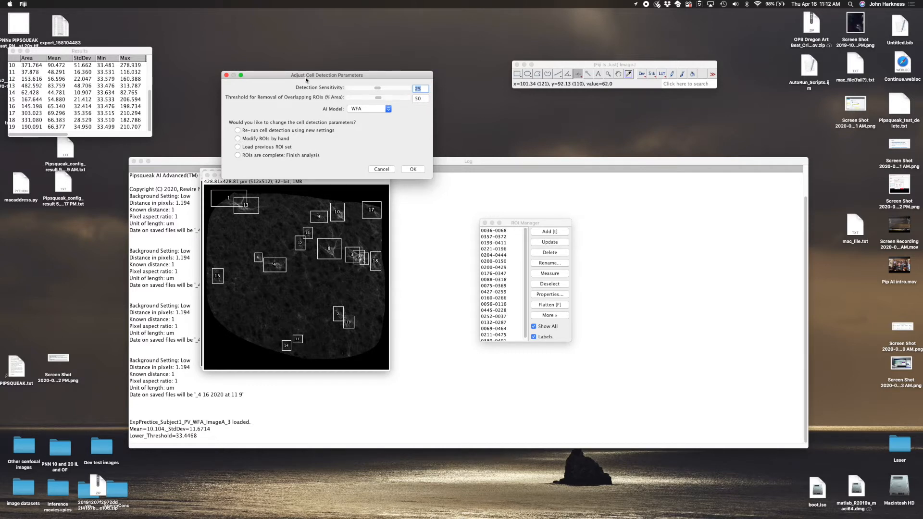
left_click_drag(306, 80, 298, 54)
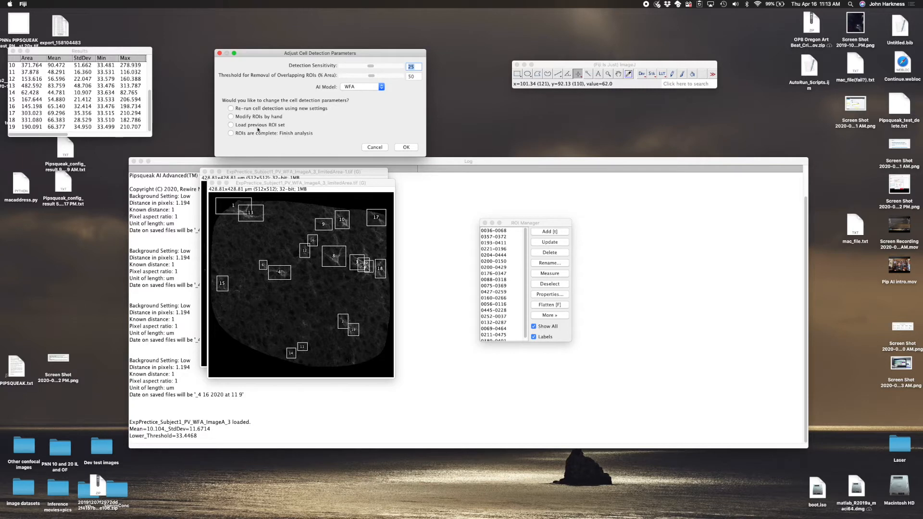
left_click(230, 116)
left_click_drag(280, 55, 297, 62)
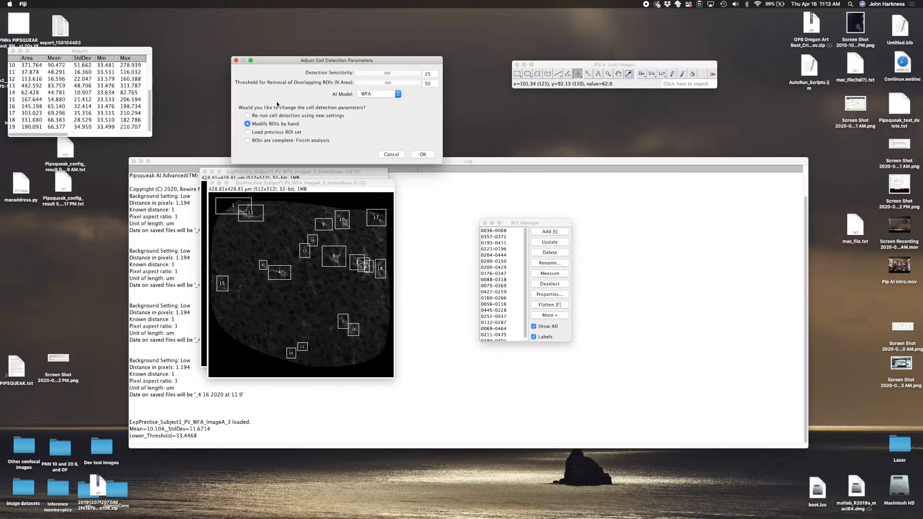
left_click(270, 116)
left_click(270, 124)
left_click(283, 133)
left_click(285, 142)
left_click(261, 118)
mouse_move(391, 75)
left_mouse_down()
mouse_move(421, 84)
mouse_move(393, 81)
left_mouse_up()
left_click(423, 154)
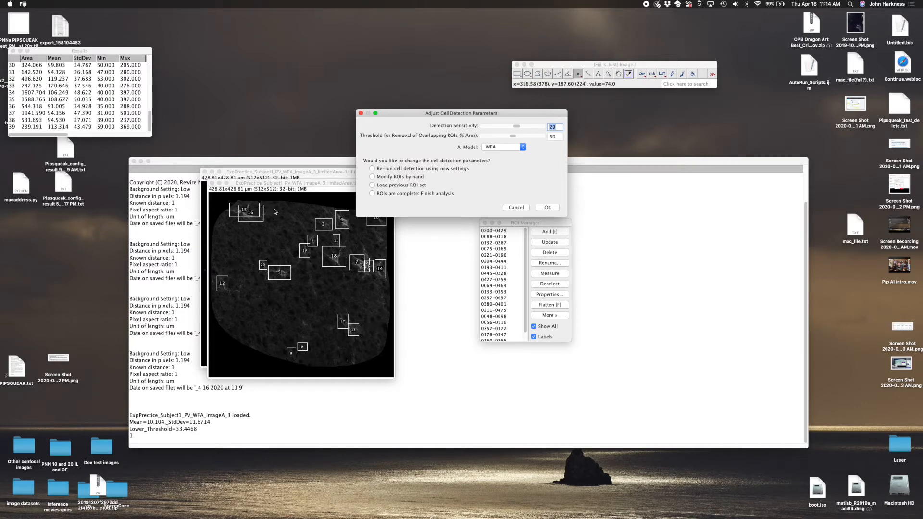
- Re-run cell detection using a detection sensitivity of 10
left_click(515, 129)
left_click_drag(515, 129, 493, 129)
left_click(372, 168)
left_click(547, 208)
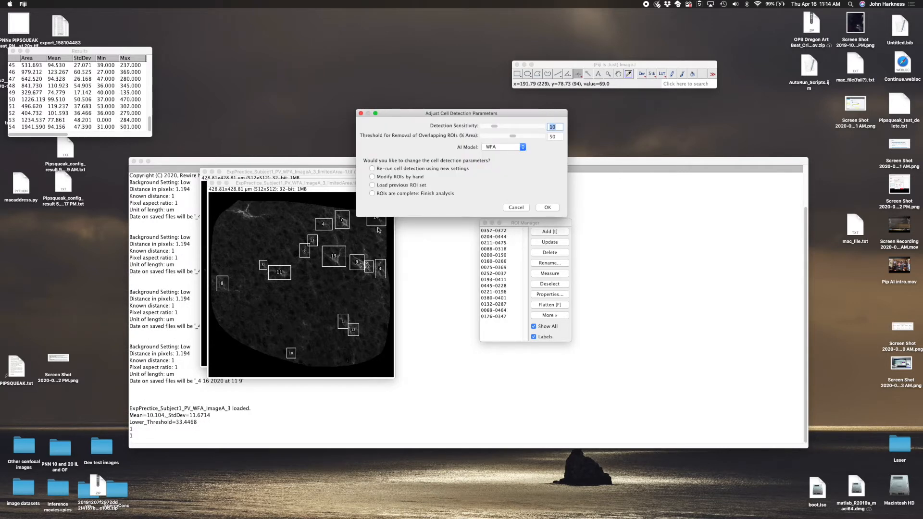
- Re-run cell detection with the detection sensitivity set back to 25
left_click_drag(496, 126, 513, 127)
left_click(372, 168)
left_click(547, 207)
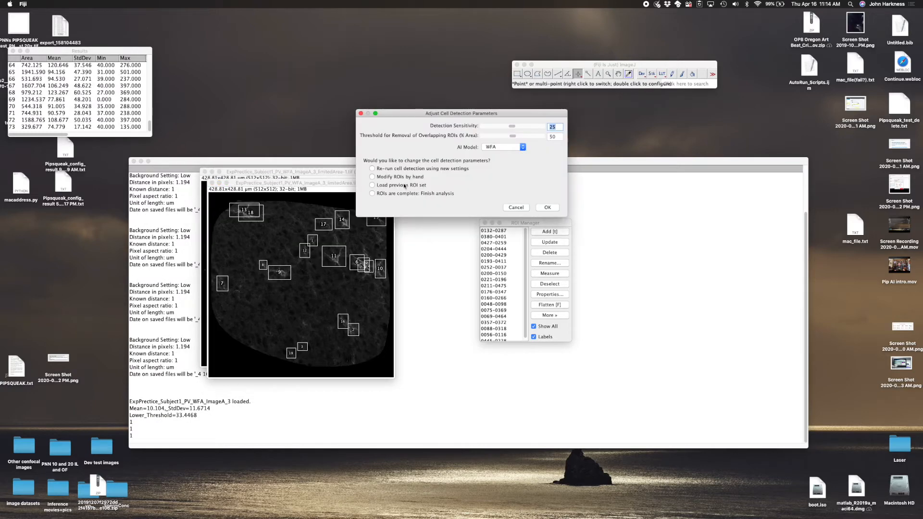
- Modify the ROIs by hand, deleting ROI 6 in the bright overlapping cluster and shifting its neighbouring ROI slightly left
left_click(403, 177)
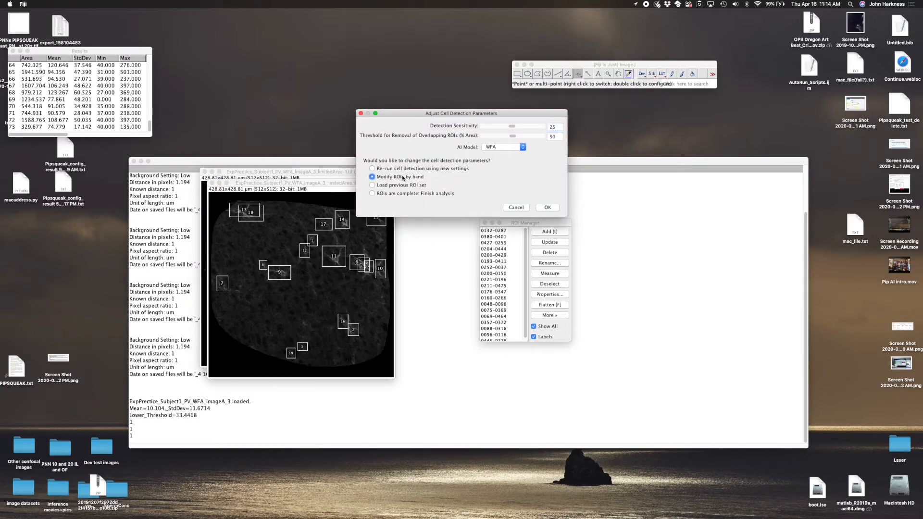
left_click(547, 207)
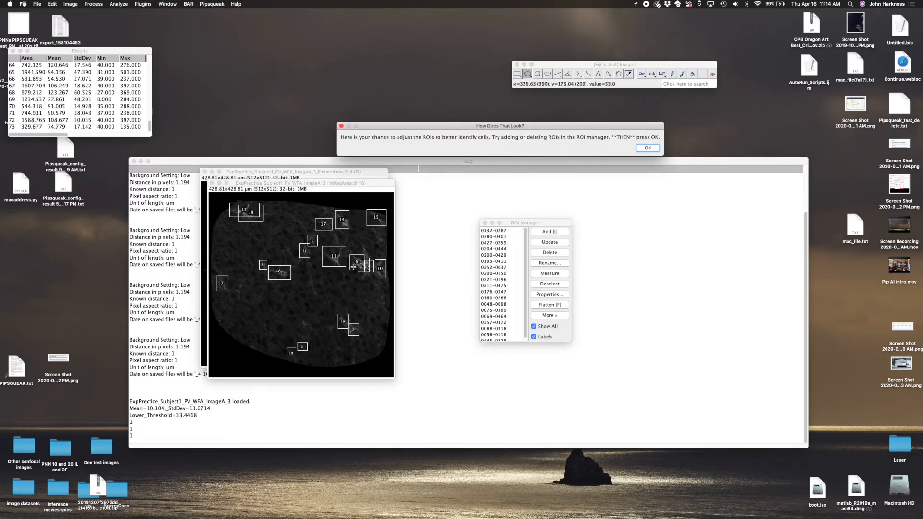
left_click(219, 183)
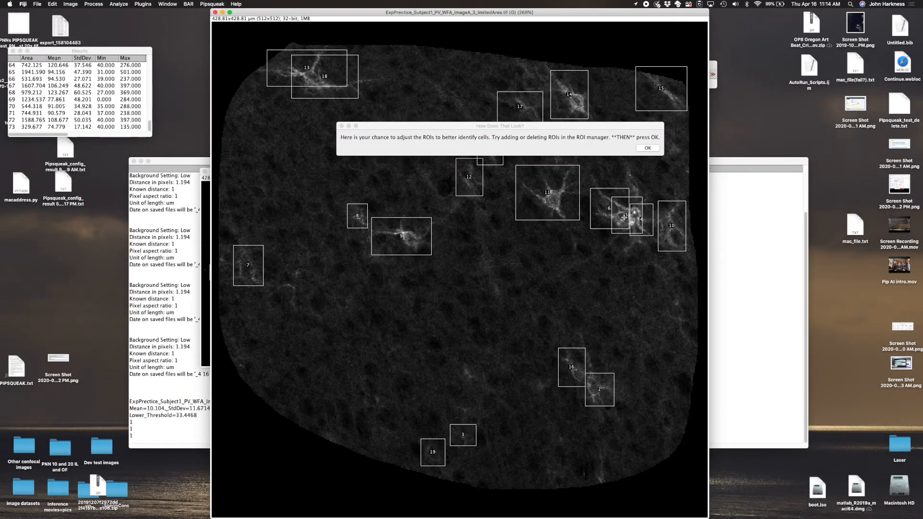
left_click(608, 209)
key("Delete")
left_click(625, 216)
left_click_drag(625, 216, 612, 215)
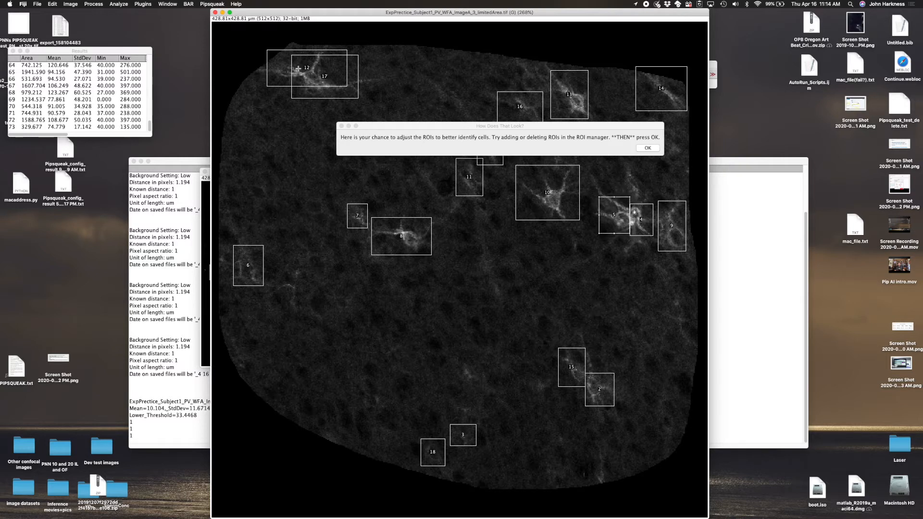
- Adjust the overlapping ROIs 12 and 17 in the image's upper-left cluster, shrinking ROI 12 and repositioning both around their separate cells
mouse_move(308, 70)
left_mouse_down()
mouse_move(316, 127)
mouse_move(320, 80)
left_mouse_up()
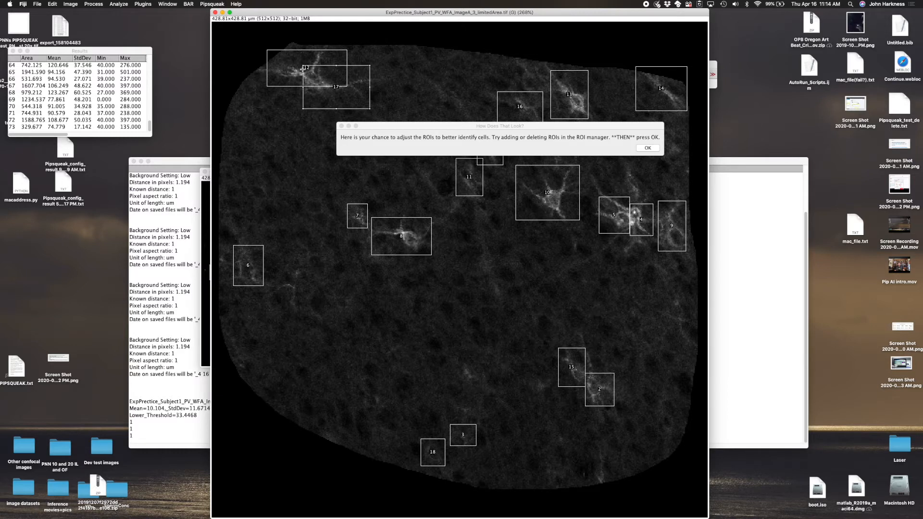
left_click_drag(307, 69, 285, 71)
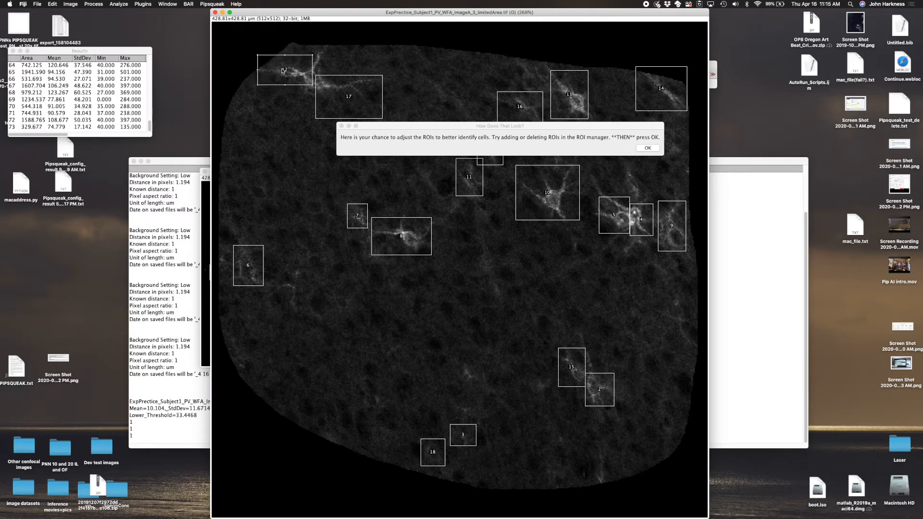
left_click_drag(355, 96, 333, 73)
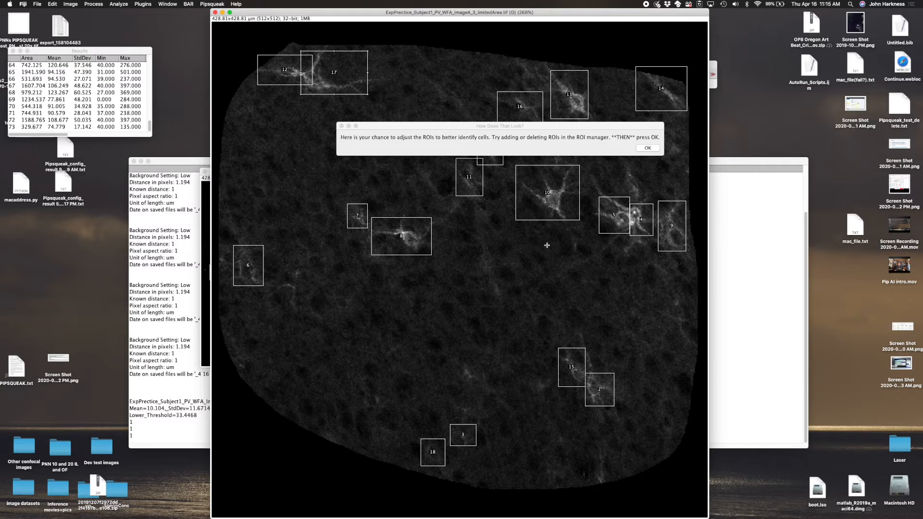
- Confirm the hand-modified ROIs, then mark them as complete and finish the analysis
left_click(652, 144)
left_click(647, 149)
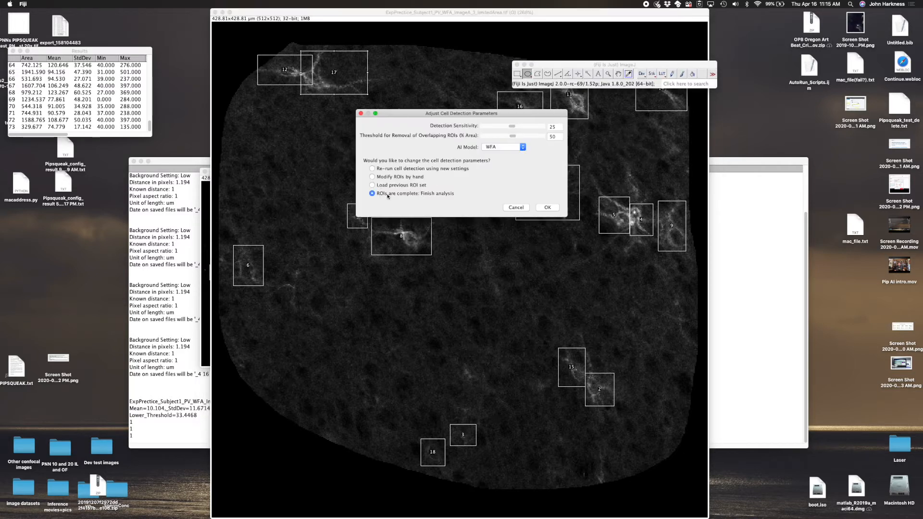
left_click(547, 207)
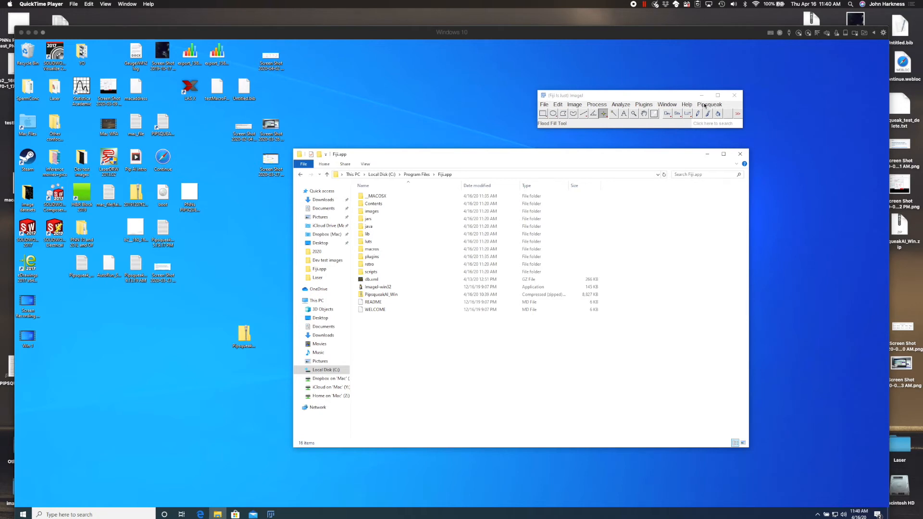
- In Fiji on Windows 10, launch PipsqueakAI advanced 5.0 beta1.3w, close the Fiji.app folder window and accept the version notice
left_click(708, 105)
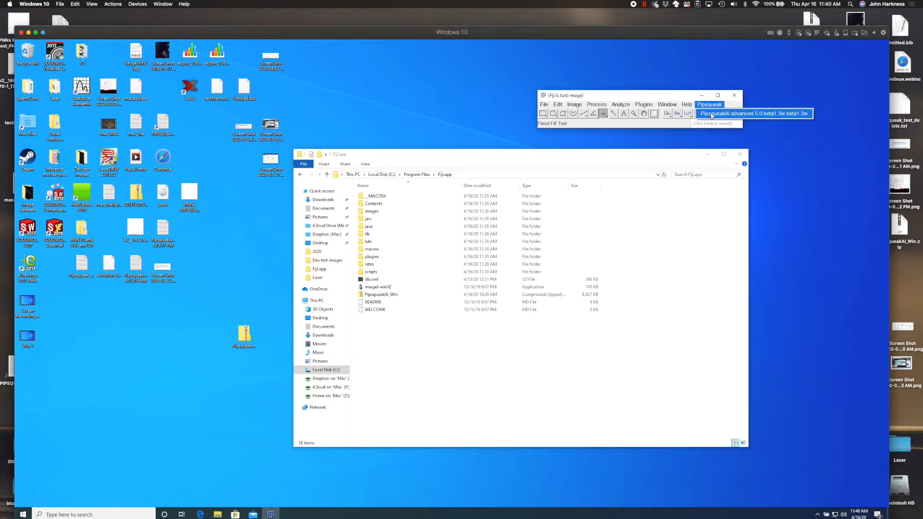
left_click(736, 114)
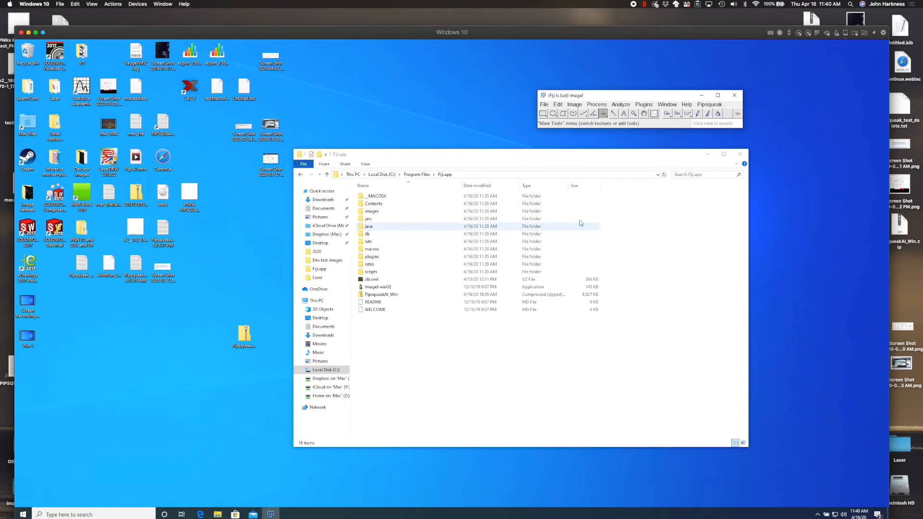
left_click(740, 154)
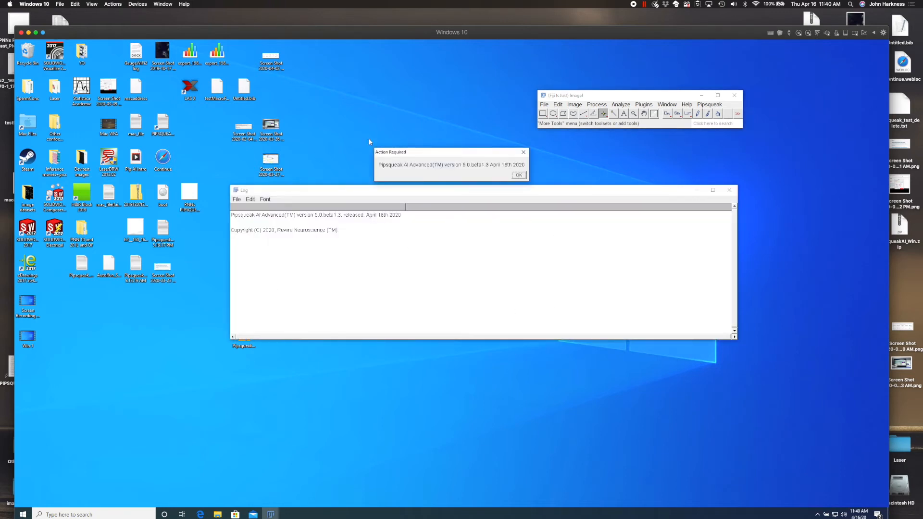
left_click(521, 175)
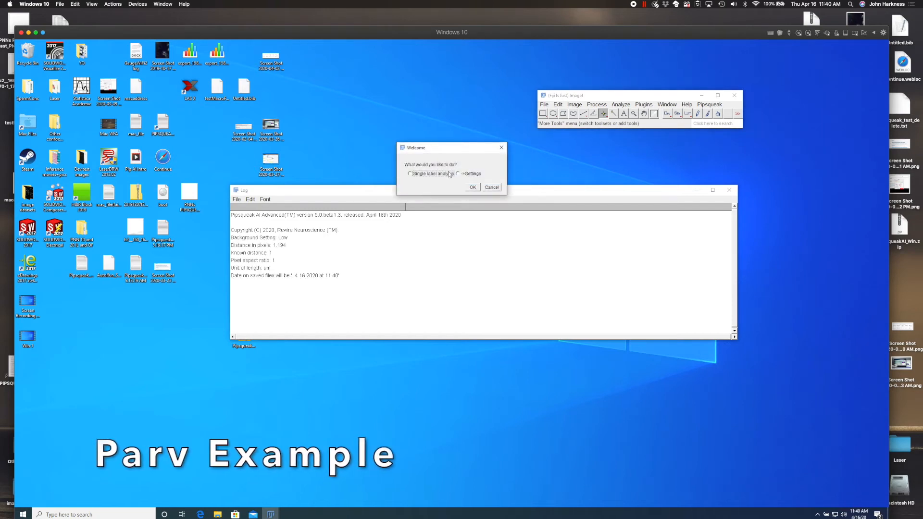
- Set the ROI shape to Oval in the single label analysis settings
left_click(458, 173)
left_click(472, 187)
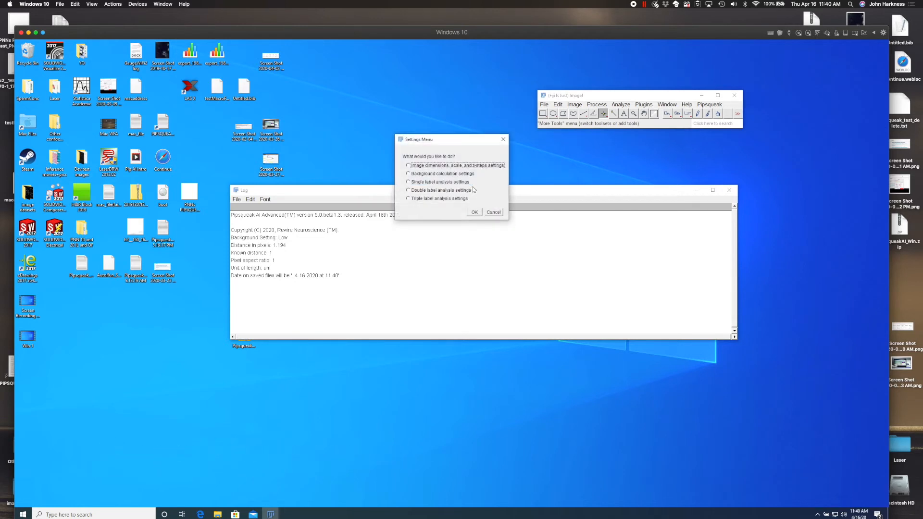
left_click(437, 182)
left_click(476, 215)
left_click(380, 264)
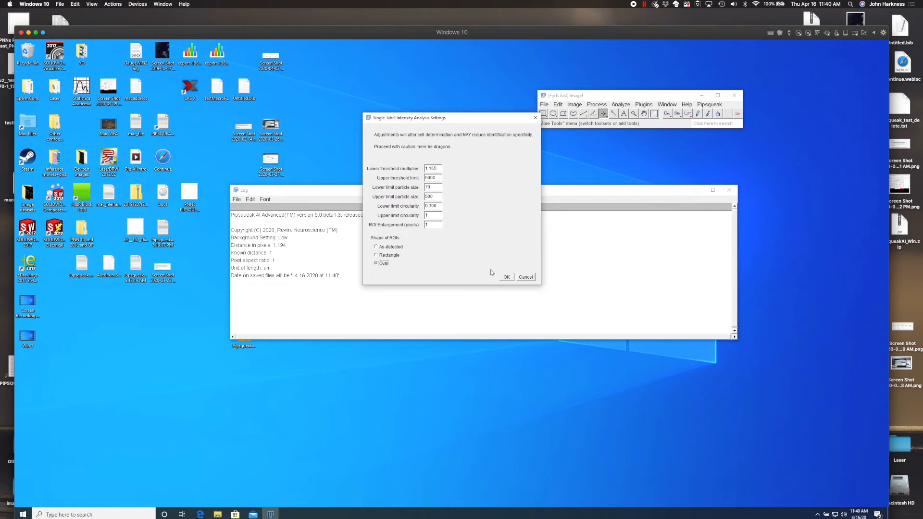
left_click(507, 277)
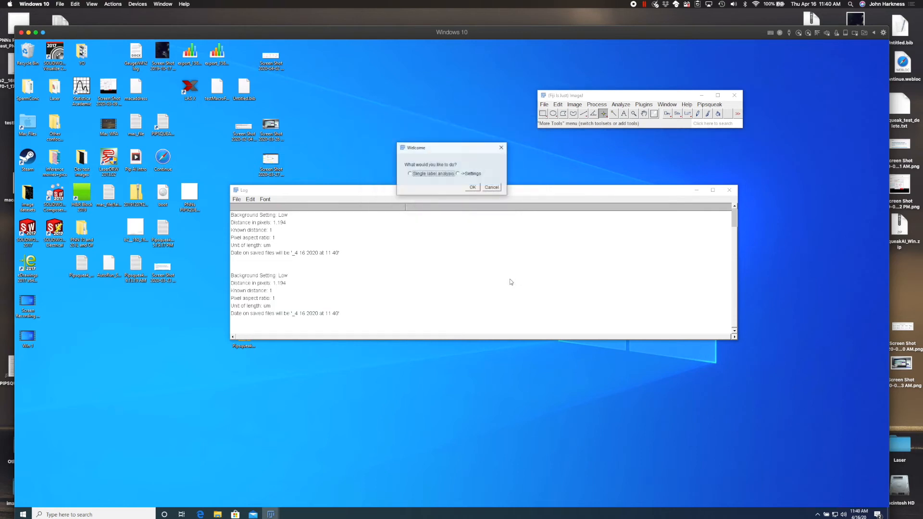
- Start a single label analysis and load the image CPP37_1_3.4_PL_H_3 from the folder of the same name in Dev test images
left_click(473, 187)
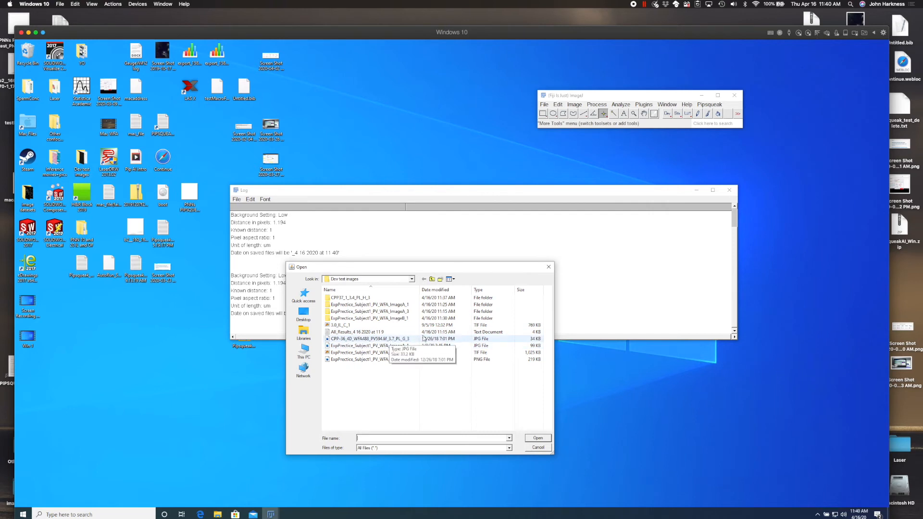
left_click(406, 339)
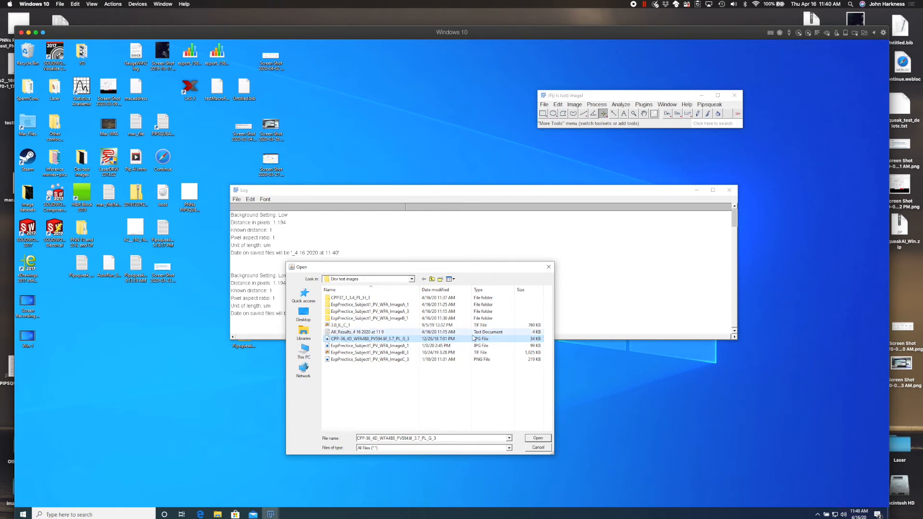
double_click(358, 299)
double_click(353, 298)
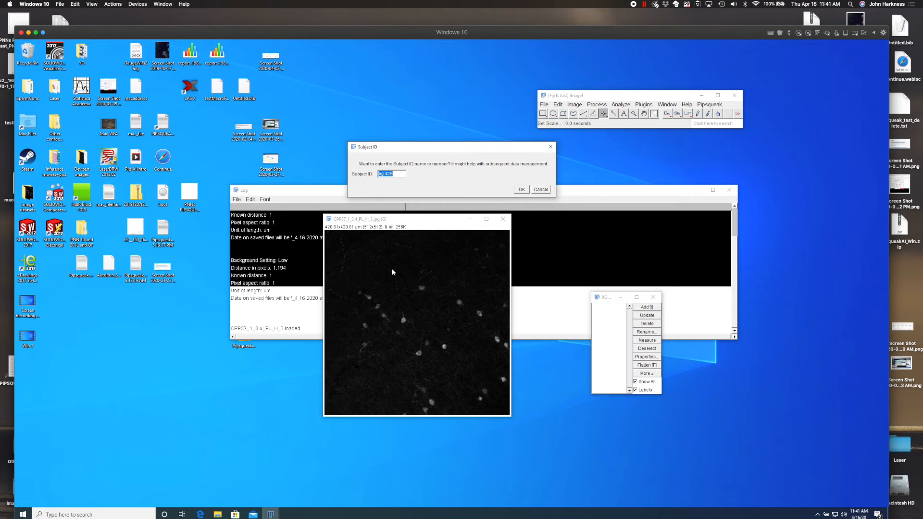
- Keep the default subject ID and continue with the whole image, without limiting the analysis to a subregion
left_click(521, 189)
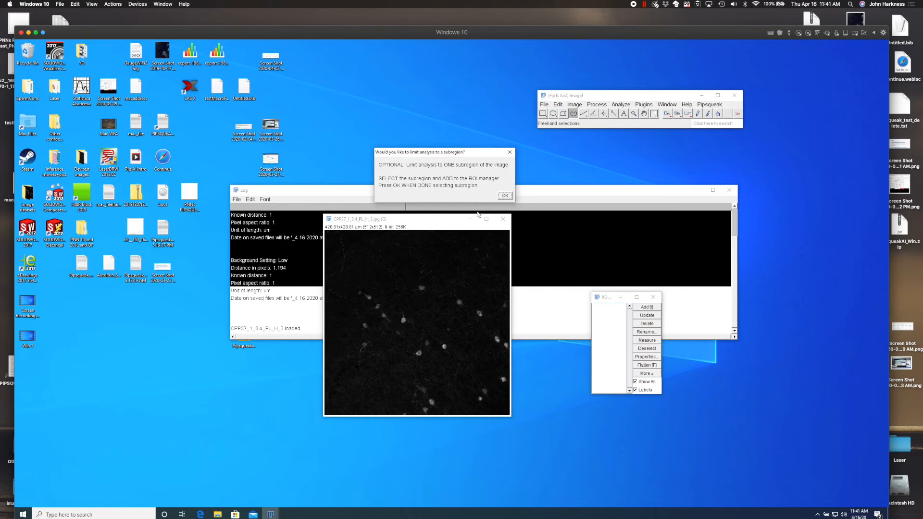
left_click(501, 194)
left_click(455, 179)
left_click(497, 193)
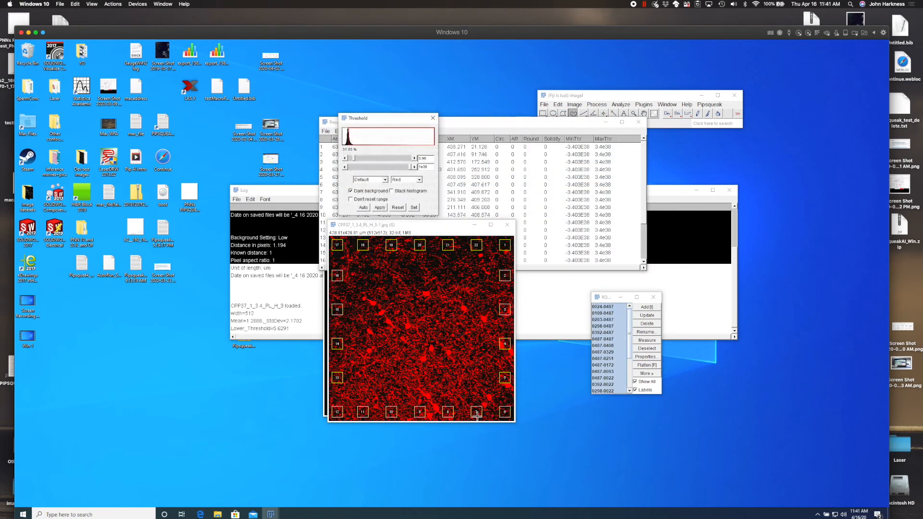
- Detect cells with the Parvalbumin AI model, a raised detection sensitivity and an overlapping ROI removal threshold of 40
left_click(502, 181)
left_click(495, 194)
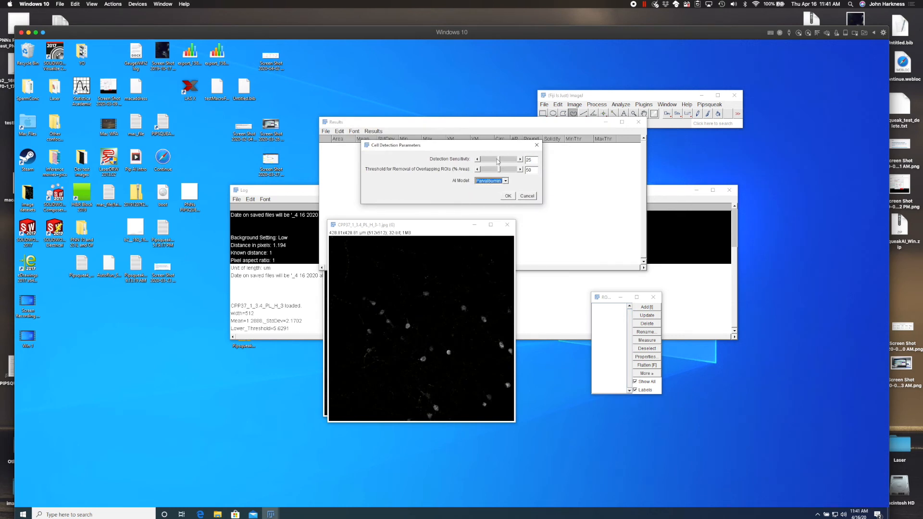
left_click(519, 159)
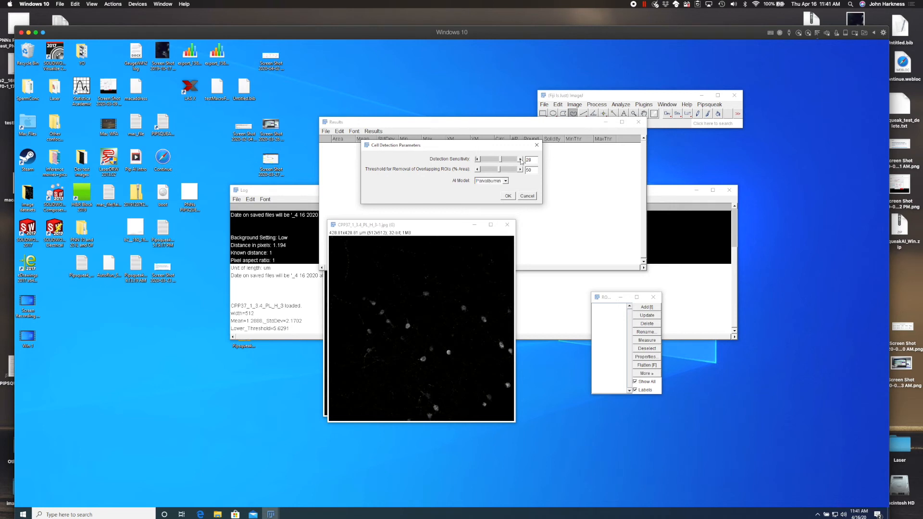
left_click(477, 170)
left_click(477, 170)
left_click(476, 170)
left_click(508, 196)
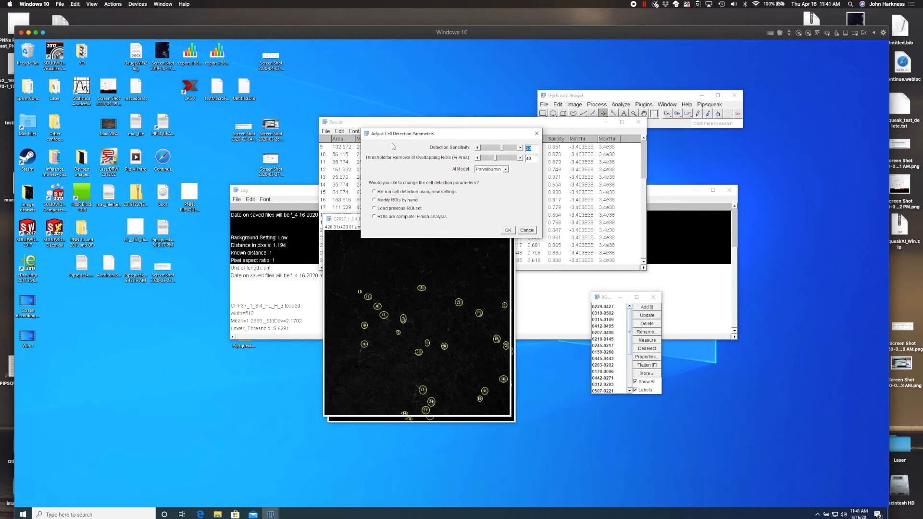
- Enter hand modification of the ROIs, inspect the detected cells on the enlarged image, and accept the ROIs as they are
left_click_drag(380, 60, 582, 67)
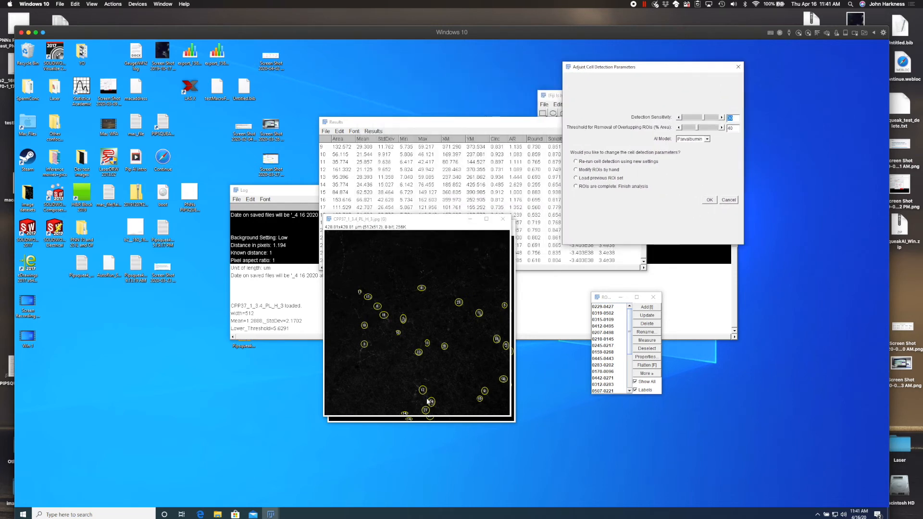
left_click(591, 170)
left_click(707, 200)
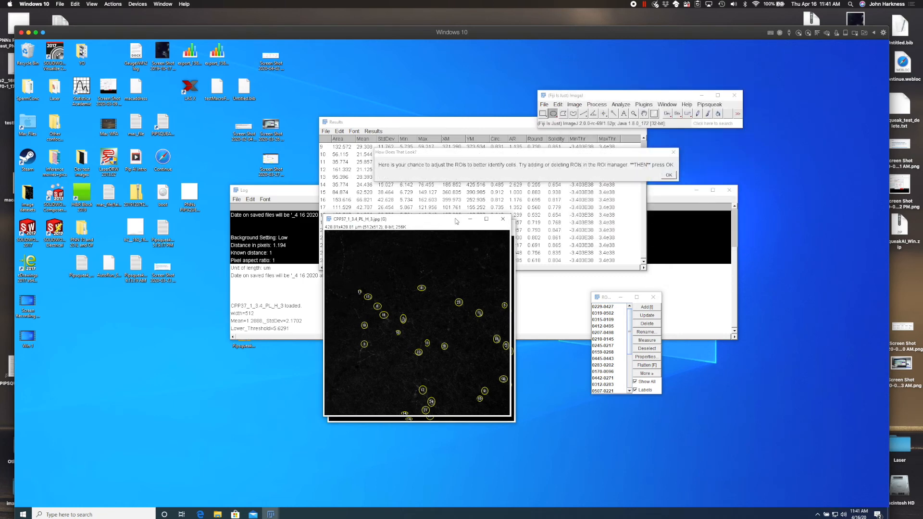
left_click(487, 220)
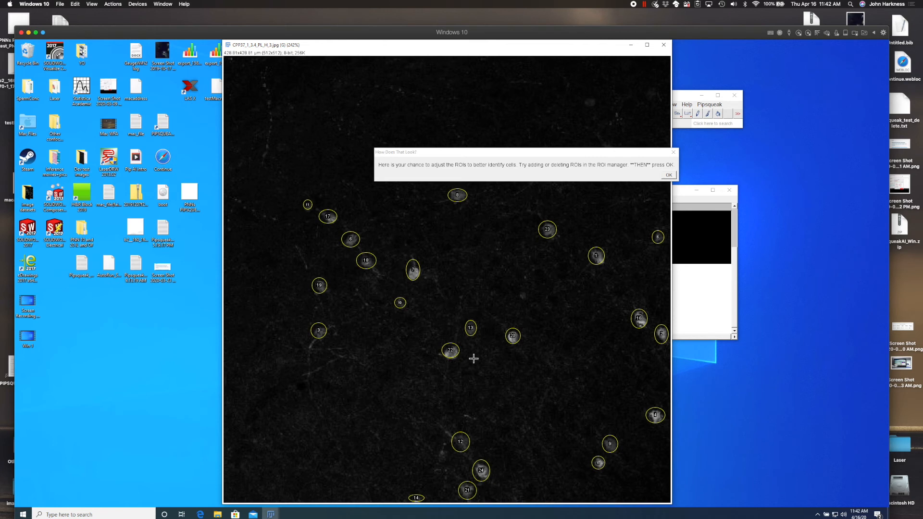
left_click_drag(572, 153, 478, 178)
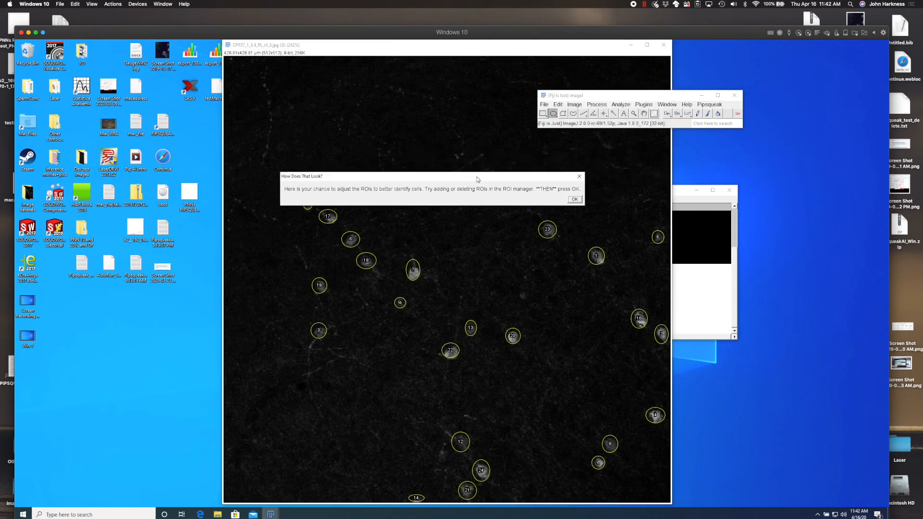
left_click(574, 199)
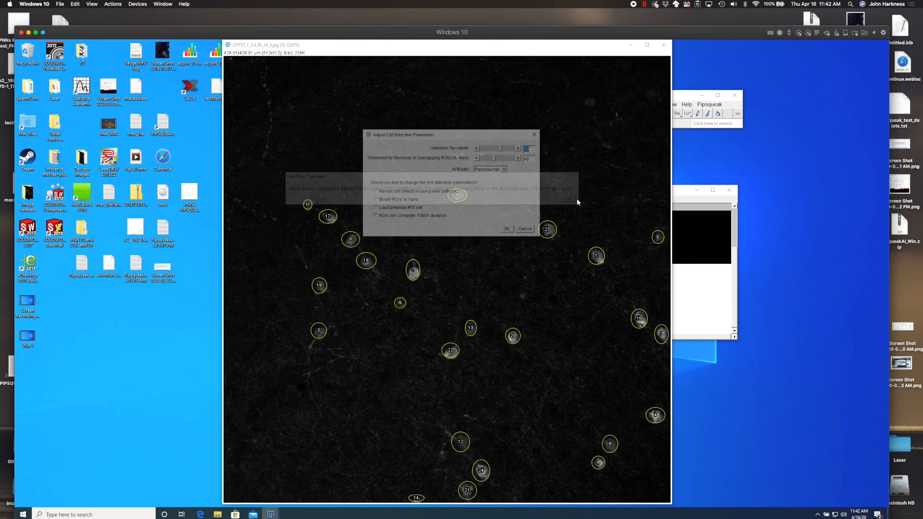
- Finish the analysis with the ROIs marked as complete and exit to the main menu
left_click(411, 217)
left_click(507, 230)
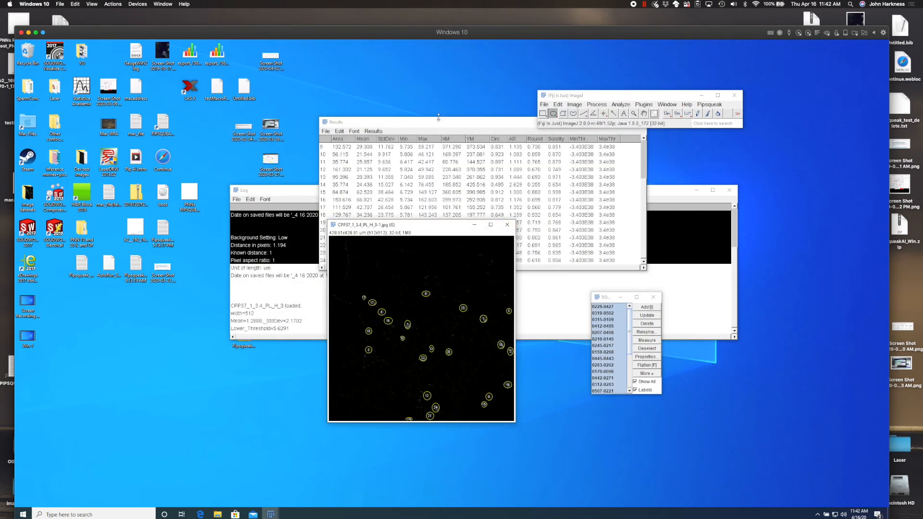
left_click(492, 207)
left_click(291, 329)
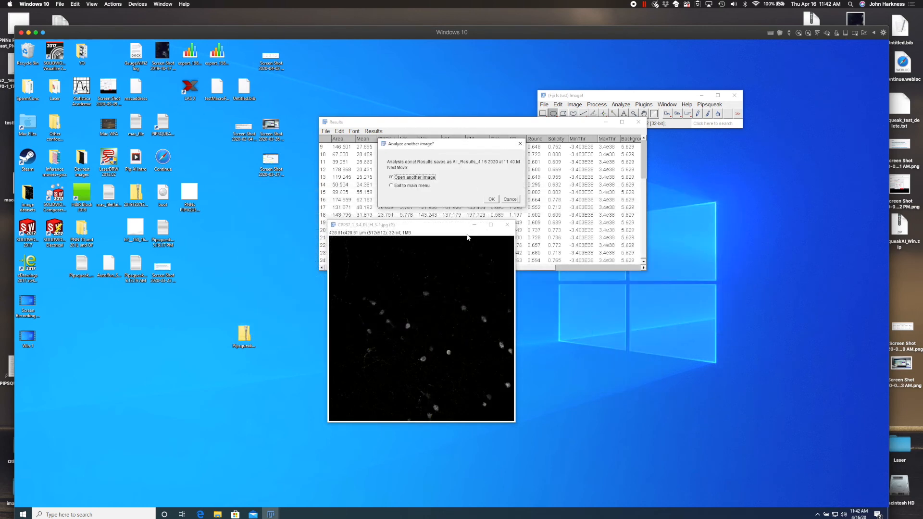
left_click(407, 186)
left_click(491, 199)
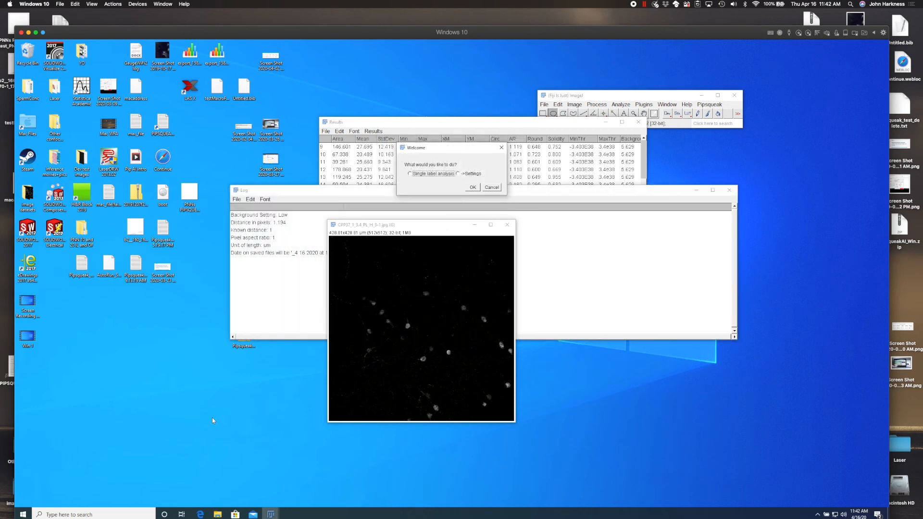
- In File Explorer, open the nested CPP37_1_3.4_PL_H_3 results folder under Dev test images and widen its name column
left_click(218, 514)
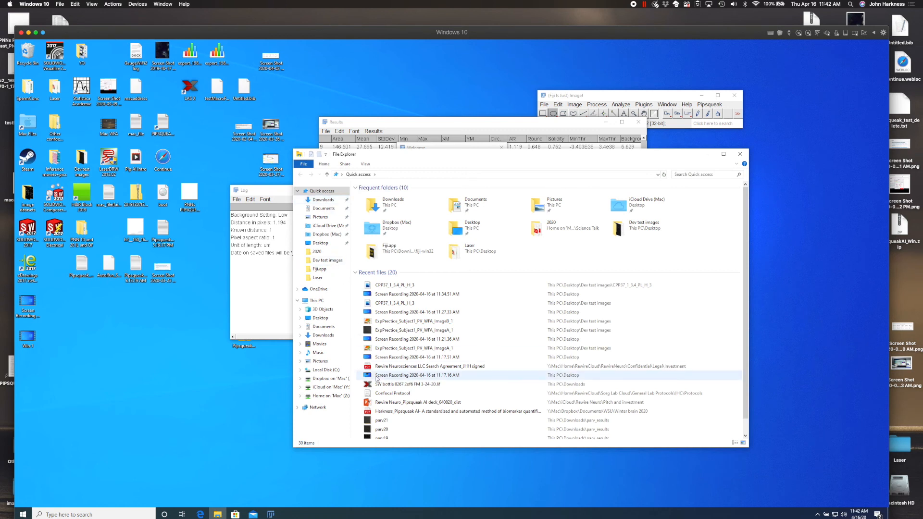
left_click(329, 260)
double_click(407, 196)
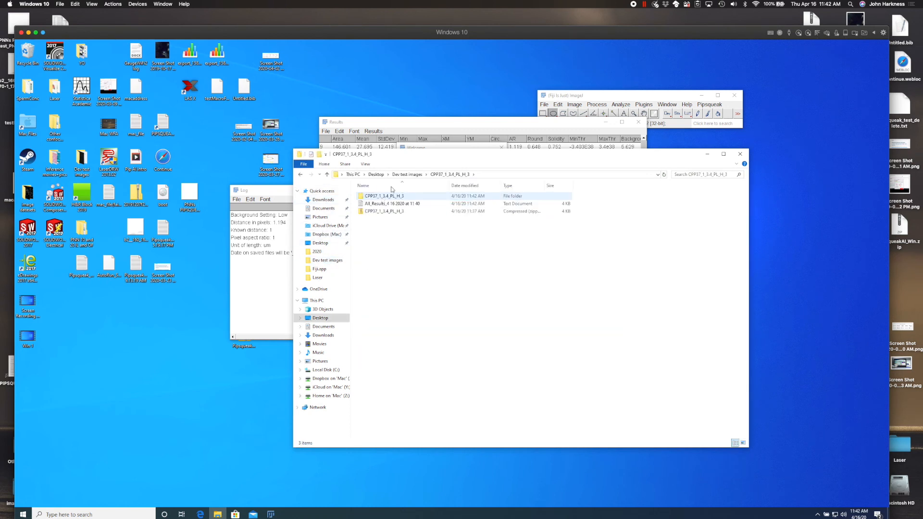
double_click(407, 196)
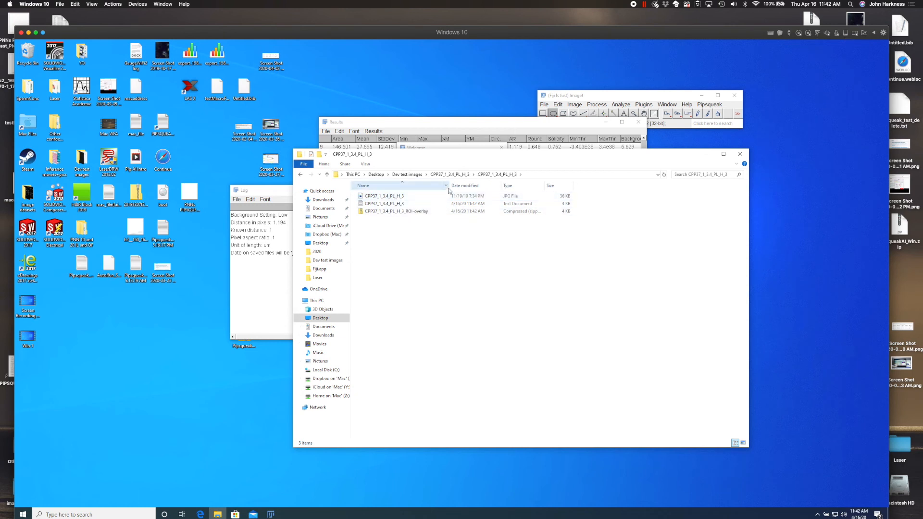
left_click_drag(448, 187, 494, 186)
- Examine the per-cell measurements in the saved CPP37_1_3.4_PL_H_3 text file, then close it
left_click(382, 197)
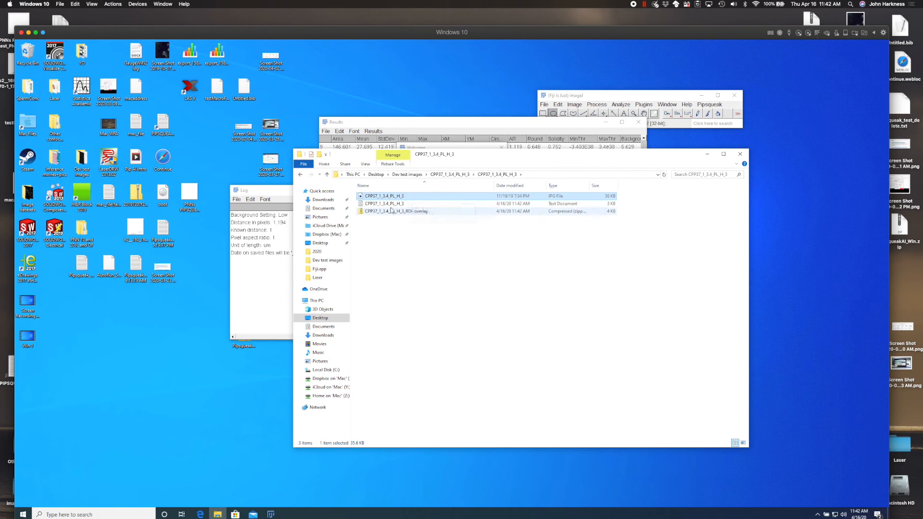
double_click(389, 203)
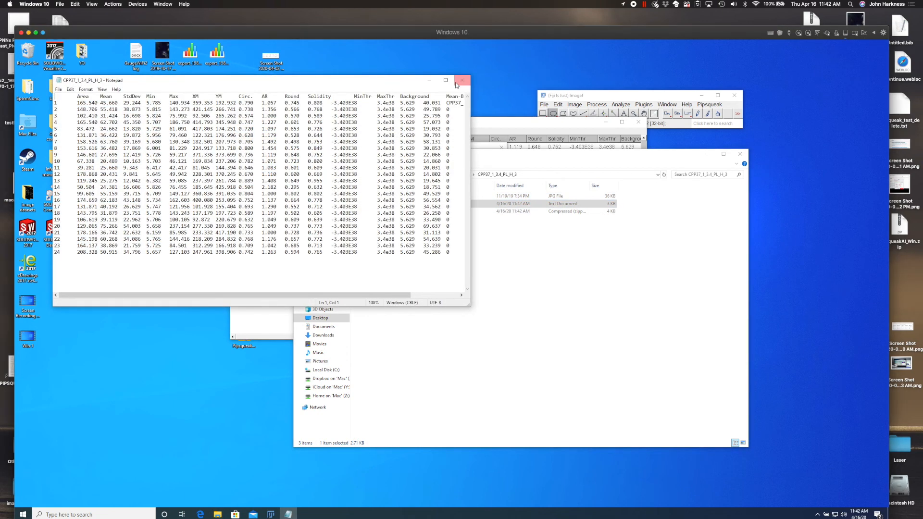
left_click(461, 80)
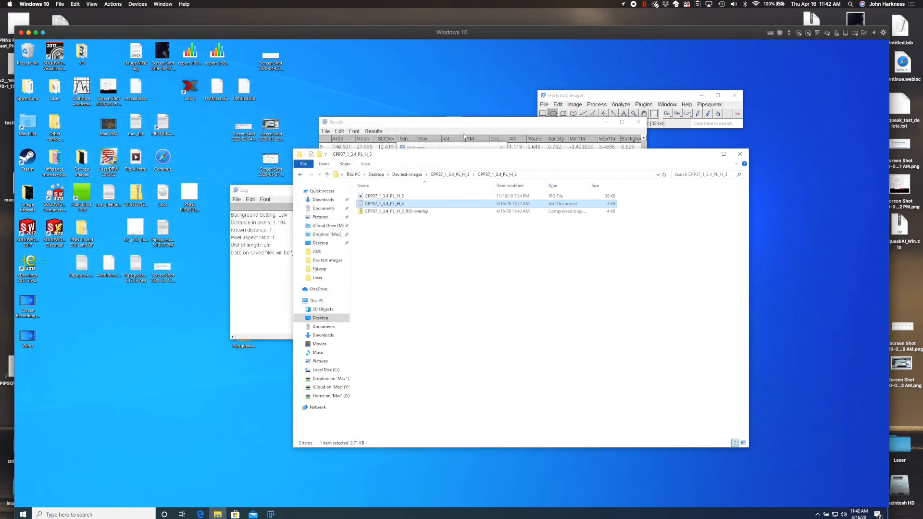
- Leave the Pipsqueak menu and load the saved CPP37_1_3.4_PL_H_3_ROI-overlay archive into Fiji, showing its labelled ROIs on the analysed image
left_click(397, 212)
left_click_drag(507, 156, 433, 259)
left_click_drag(341, 315, 485, 245)
left_click(492, 188)
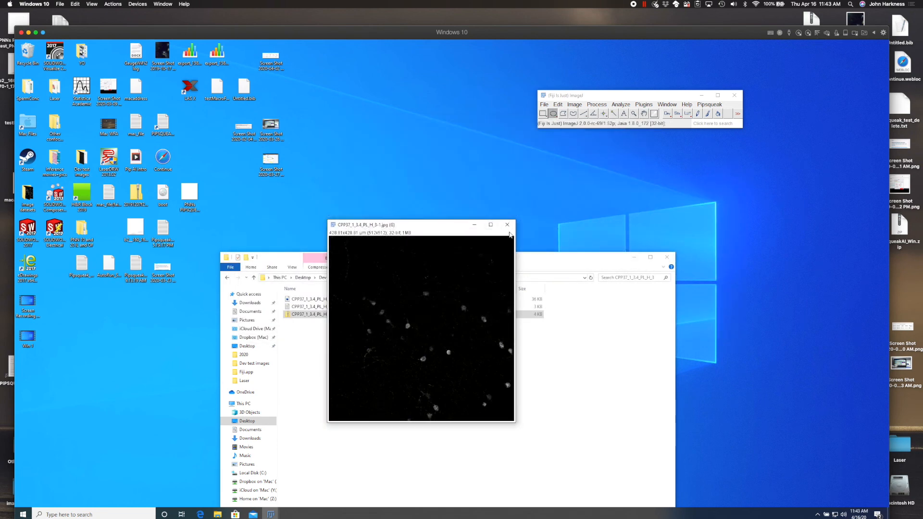
left_click_drag(434, 228, 336, 78)
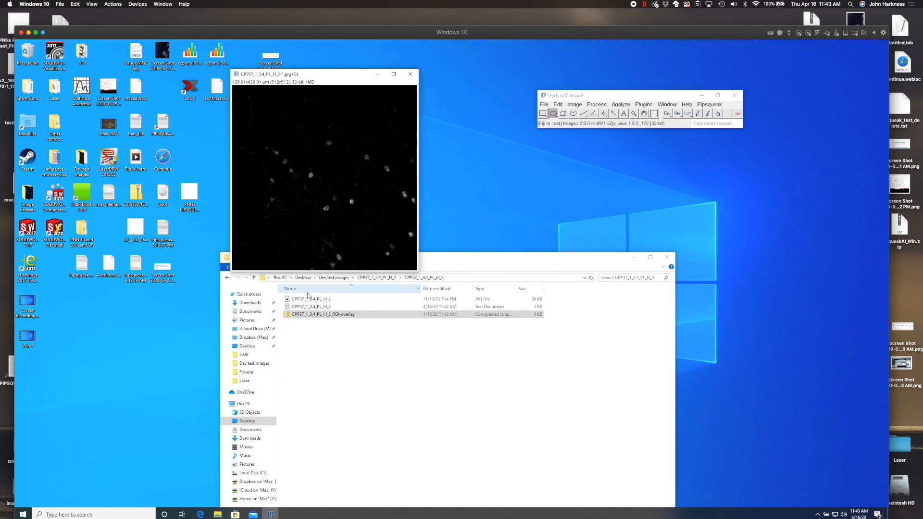
left_click_drag(331, 314, 562, 124)
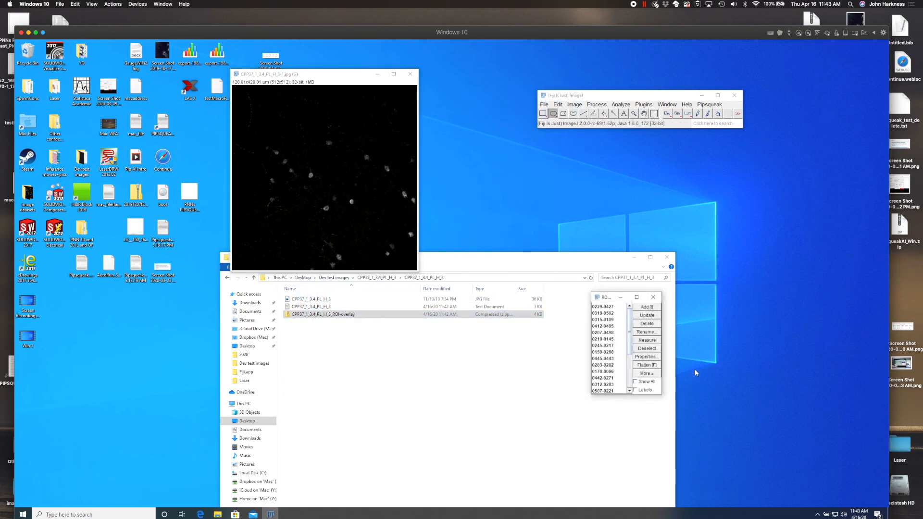
left_click(645, 390)
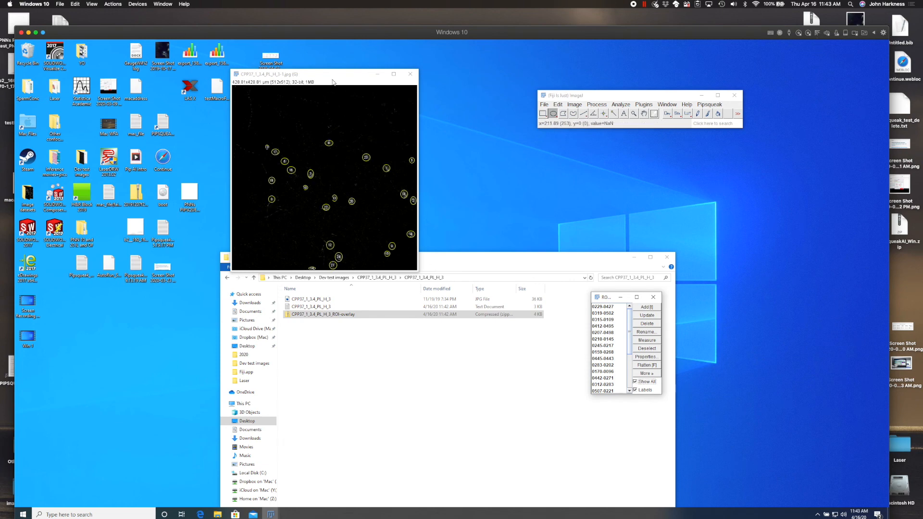